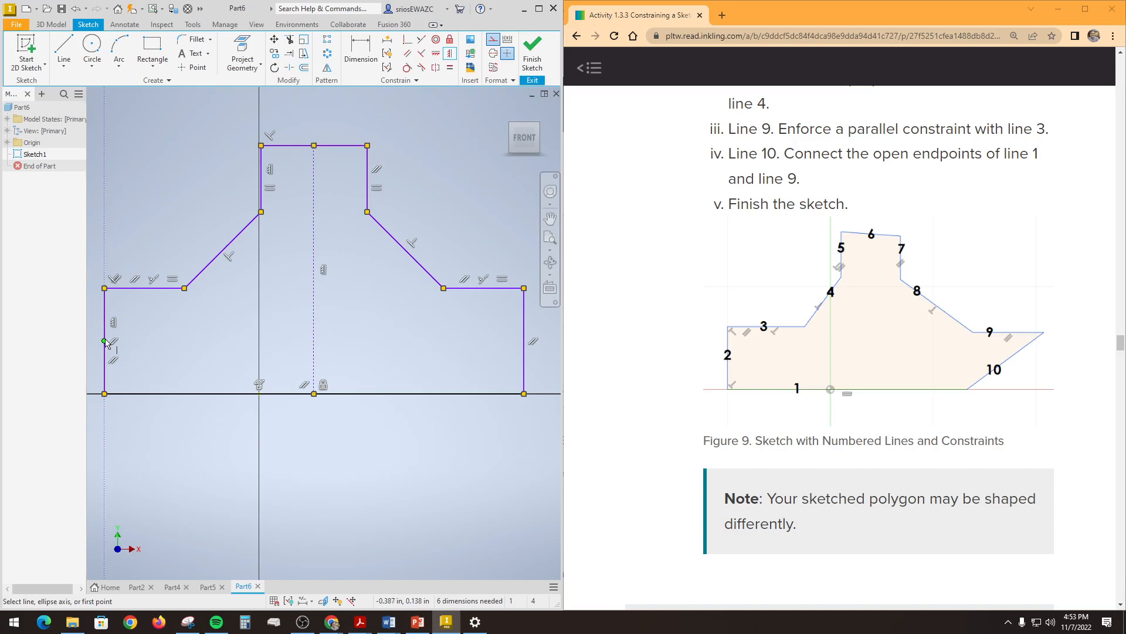
Step: Draw a horizontal construction line between the midpoints of the profile's two outer vertical edges
key("Escape")
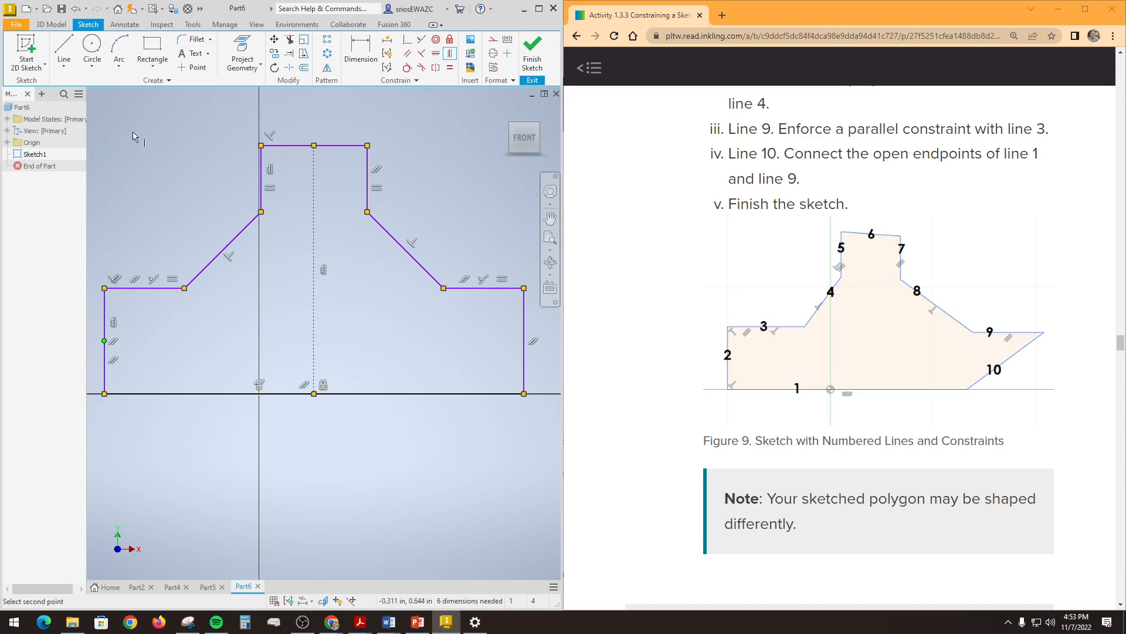
left_click(494, 40)
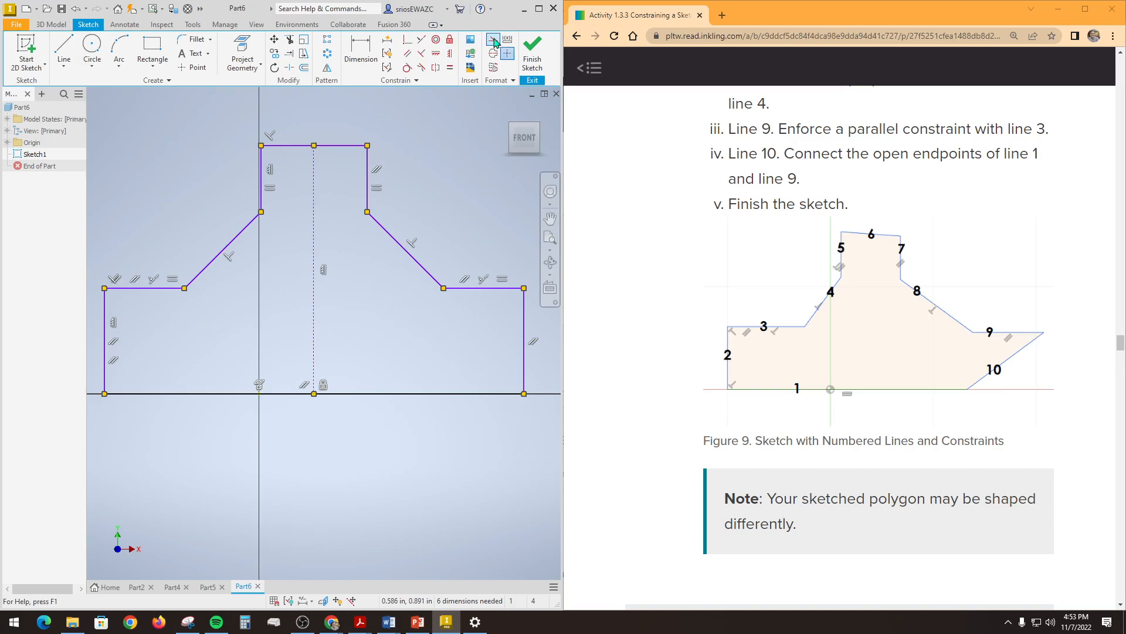
left_click(64, 47)
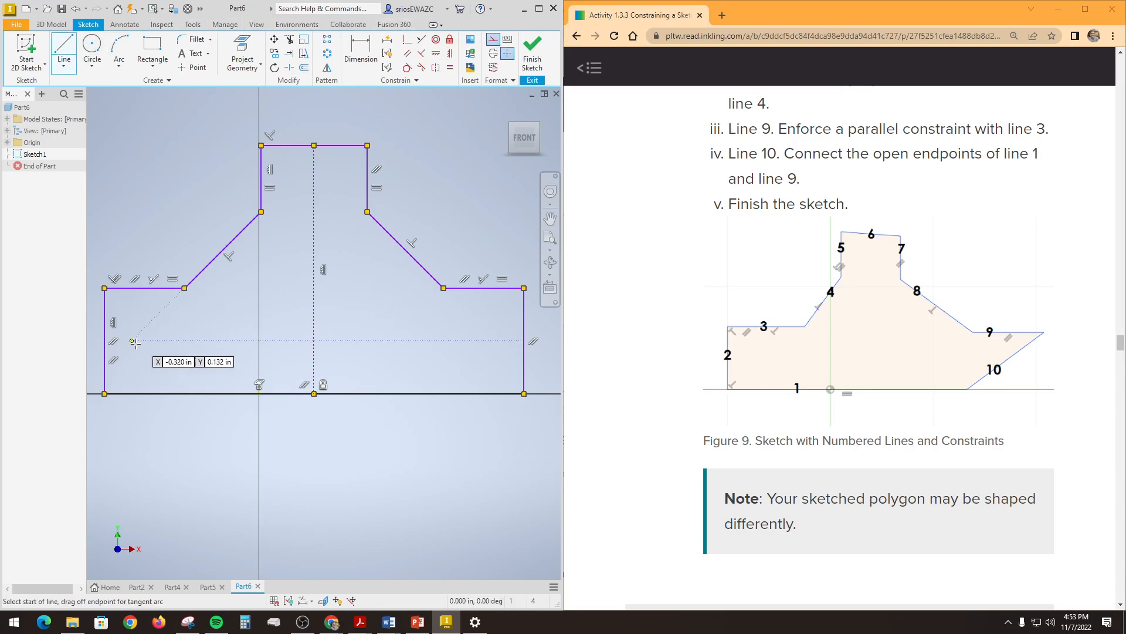
left_click(104, 340)
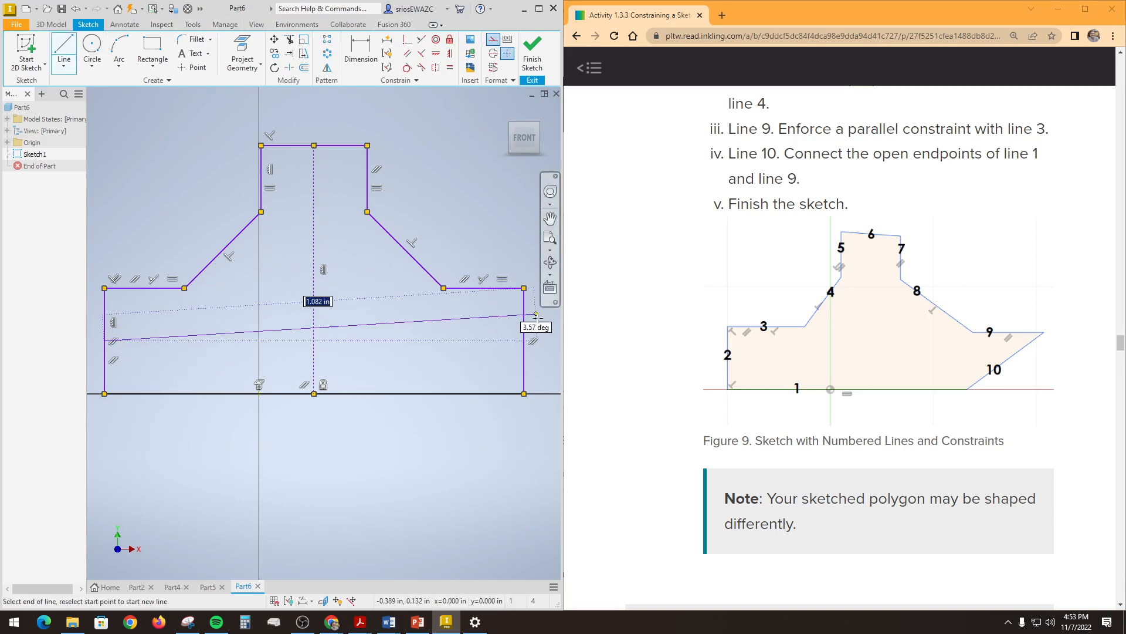
left_click(523, 340)
right_click(496, 324)
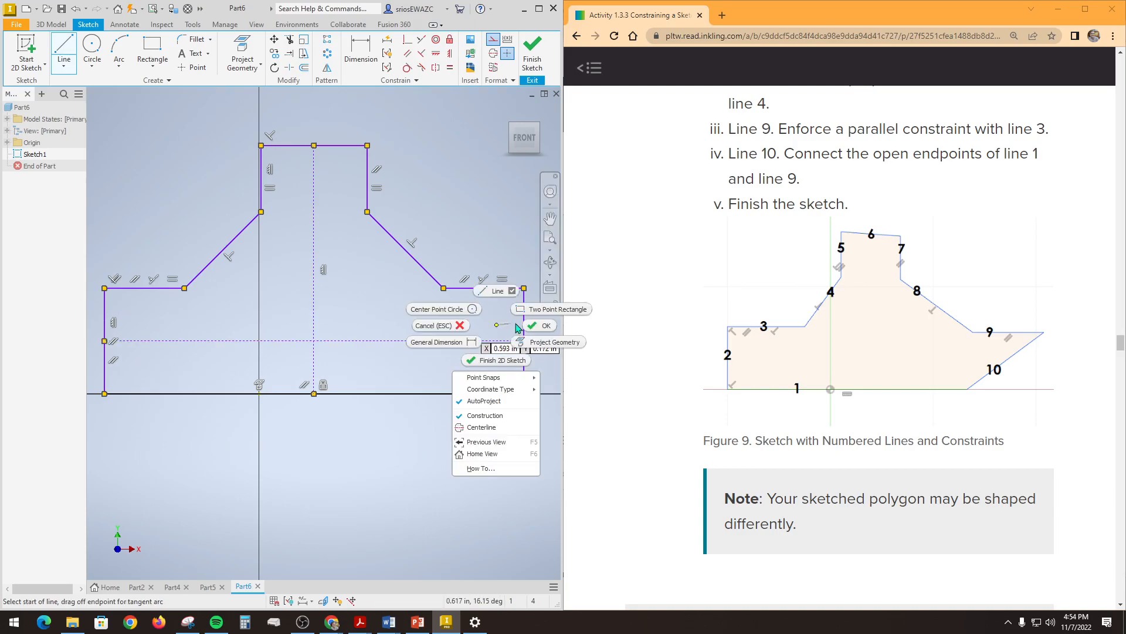
left_click(539, 326)
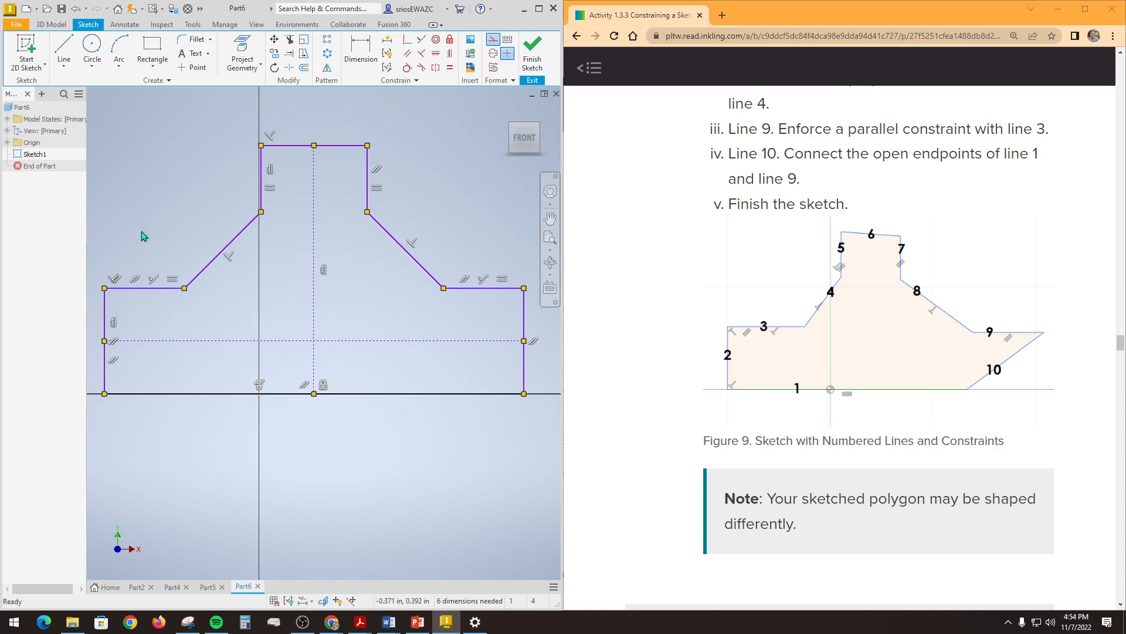
Step: Go through the activity instructions to Figure 15, Dimensional Constraints Added, and enlarge that figure for reference
scroll(848, 396, "down", 10)
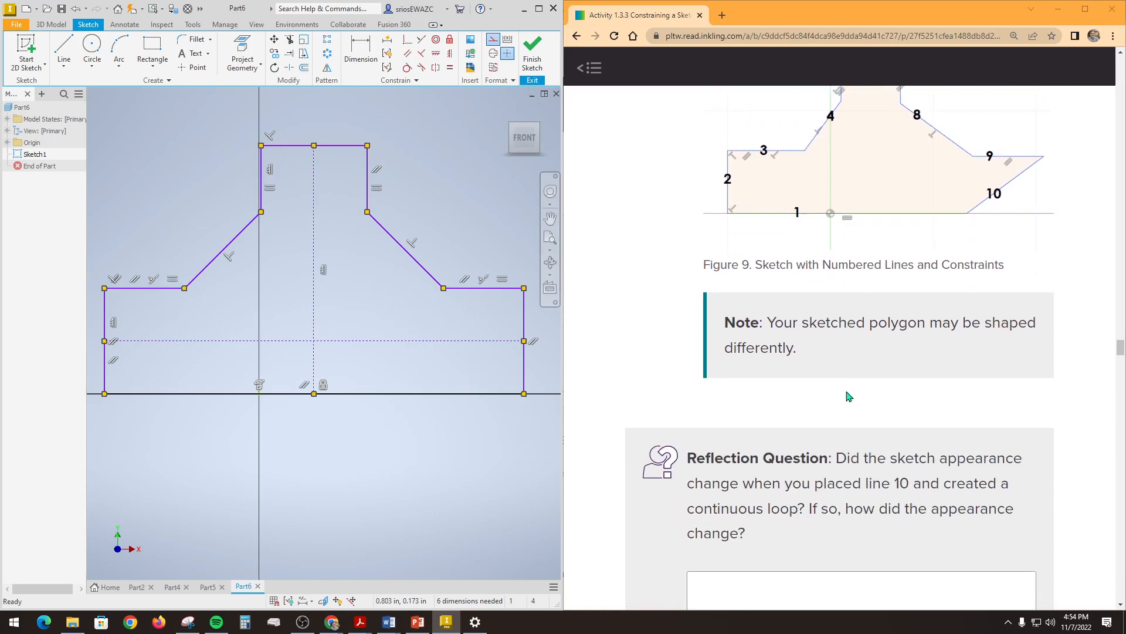
scroll(845, 411, "down", 20)
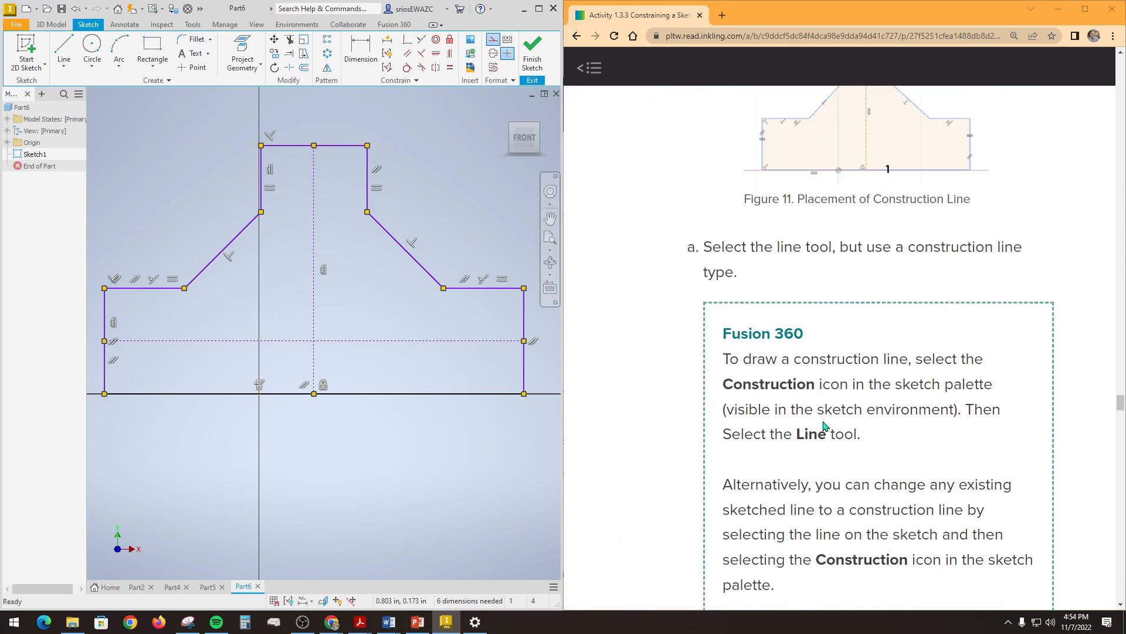
scroll(822, 425, "down", 20)
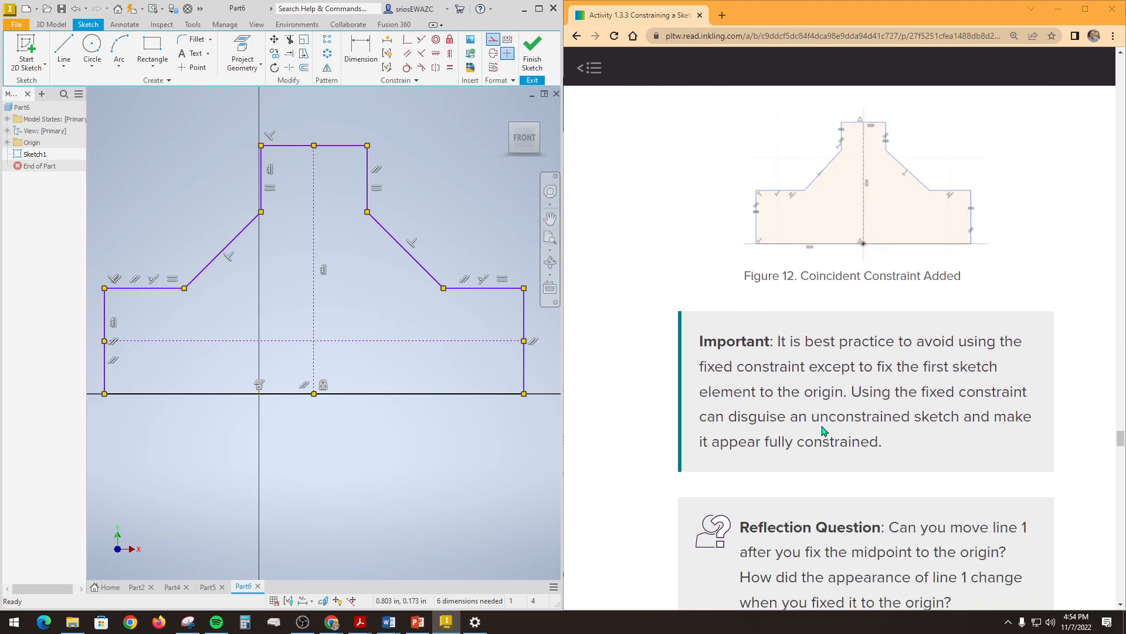
scroll(822, 431, "down", 15)
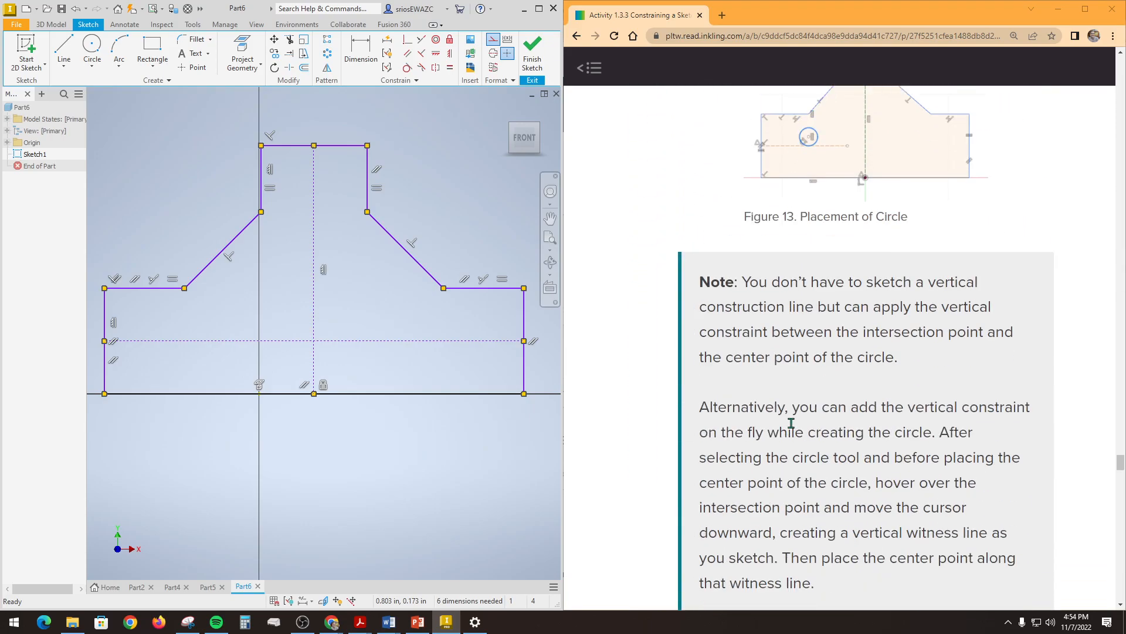
scroll(773, 426, "down", 20)
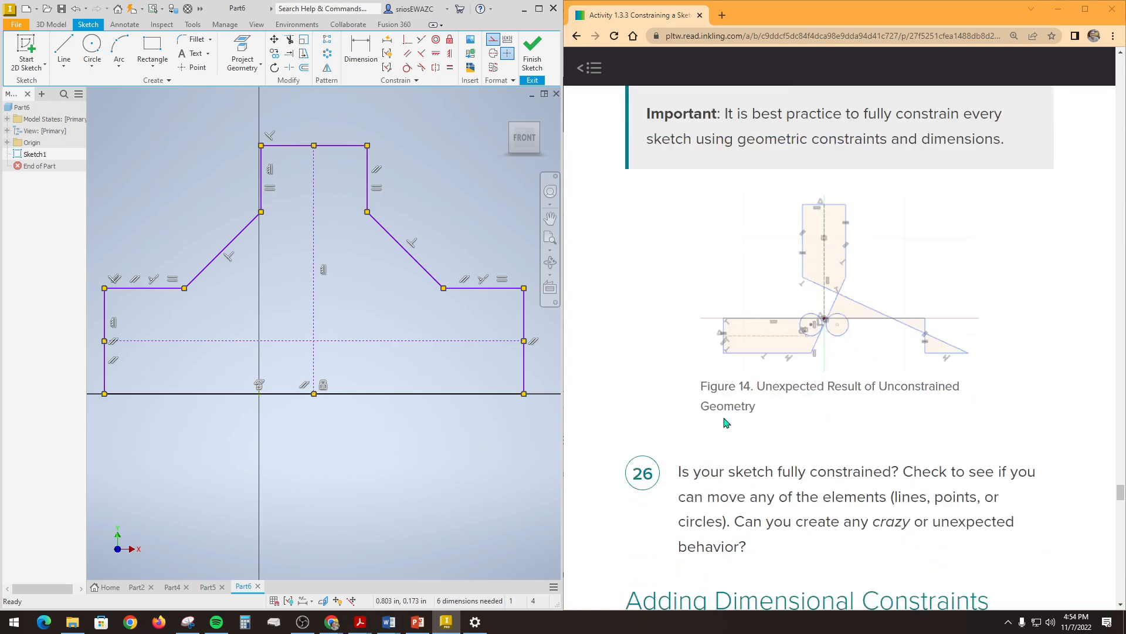
scroll(716, 409, "down", 15)
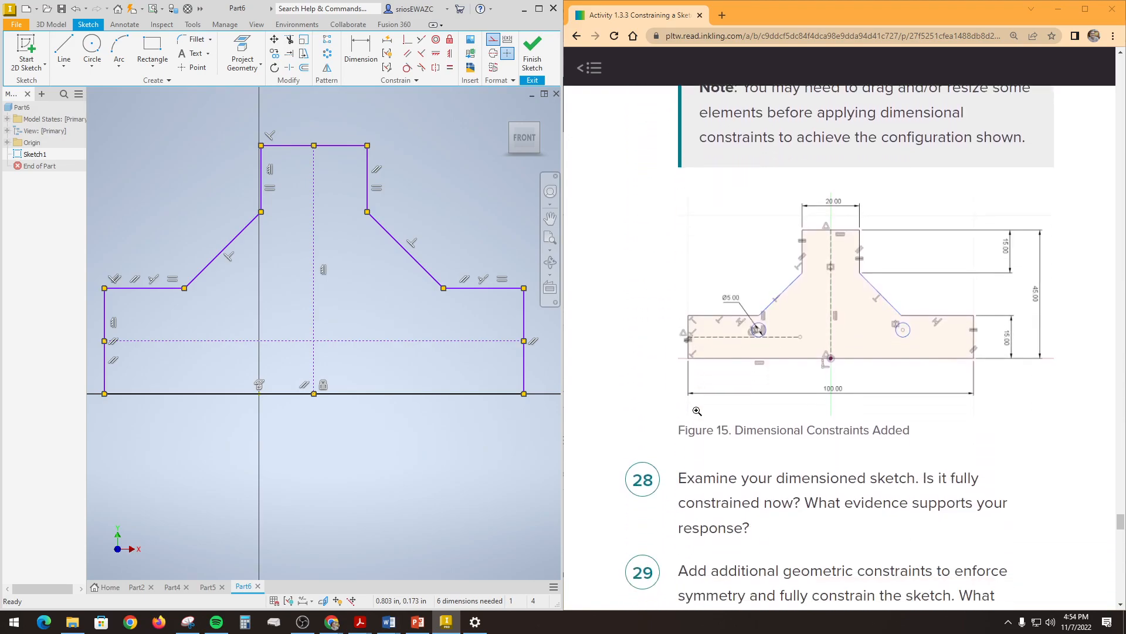
scroll(699, 361, "up", 1)
left_click(792, 340)
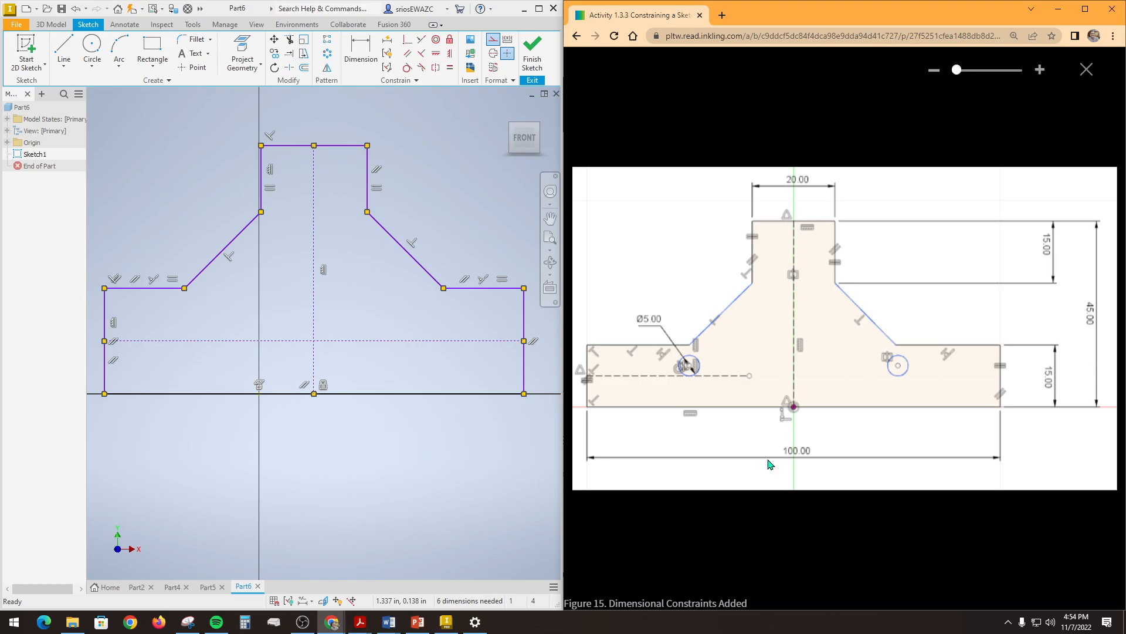
Step: Set the part document's length unit to millimeter
left_click(191, 27)
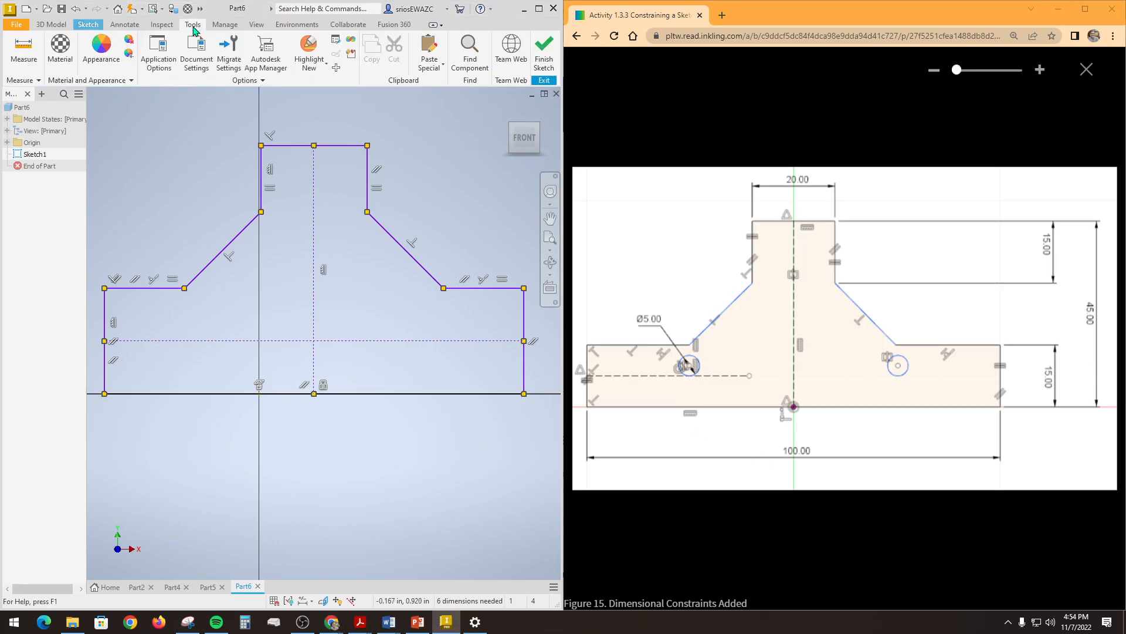
left_click(202, 61)
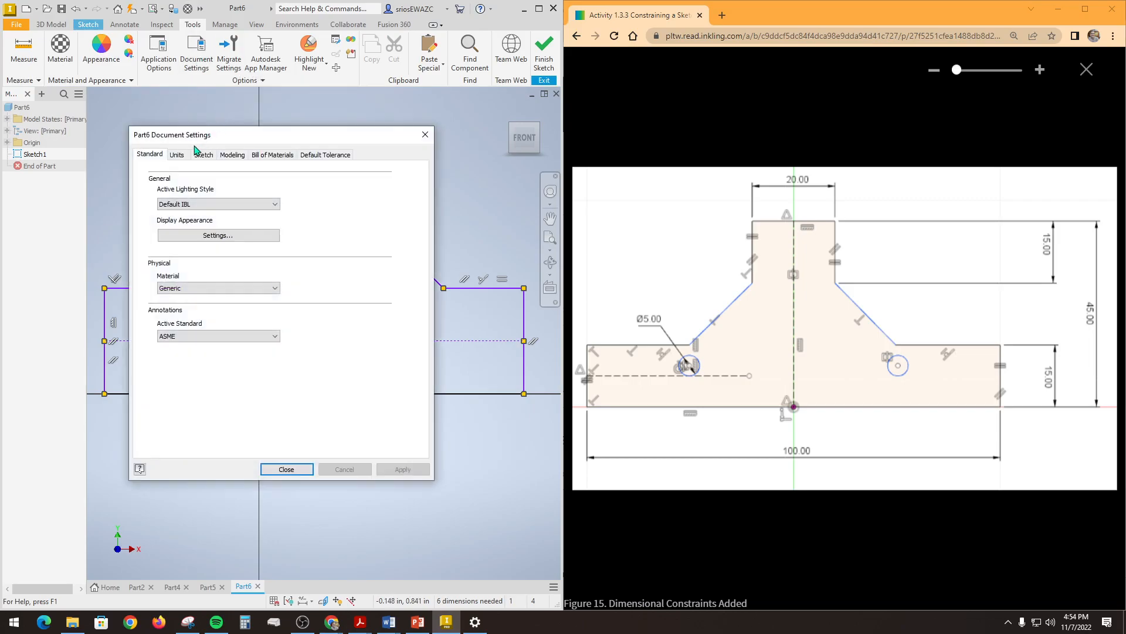
left_click(179, 156)
left_click(202, 197)
left_click(198, 231)
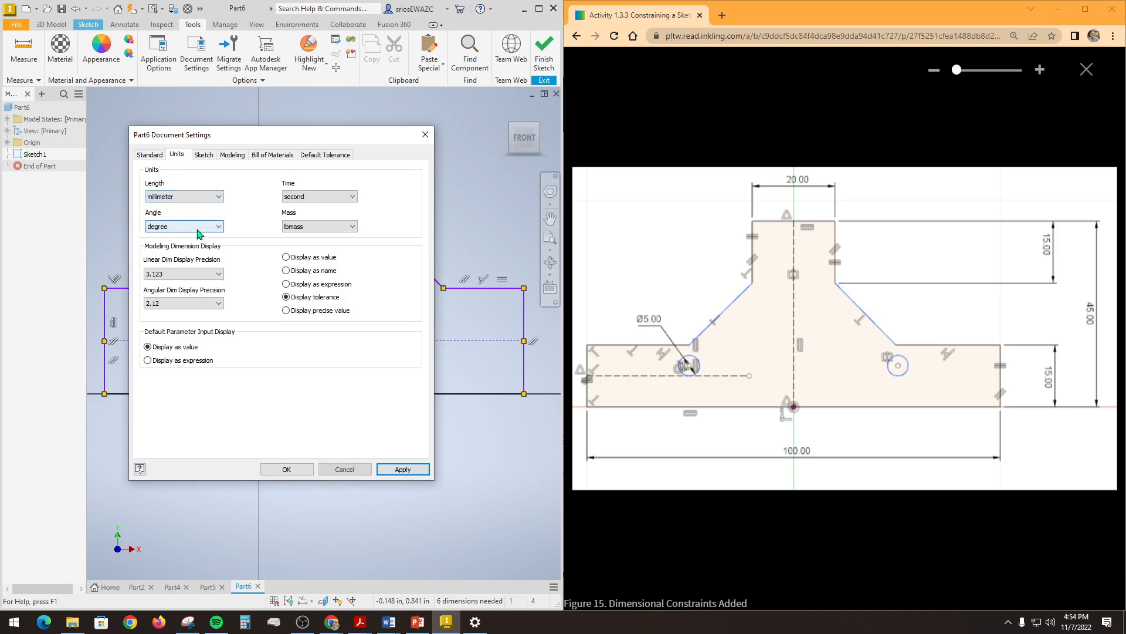
left_click(287, 470)
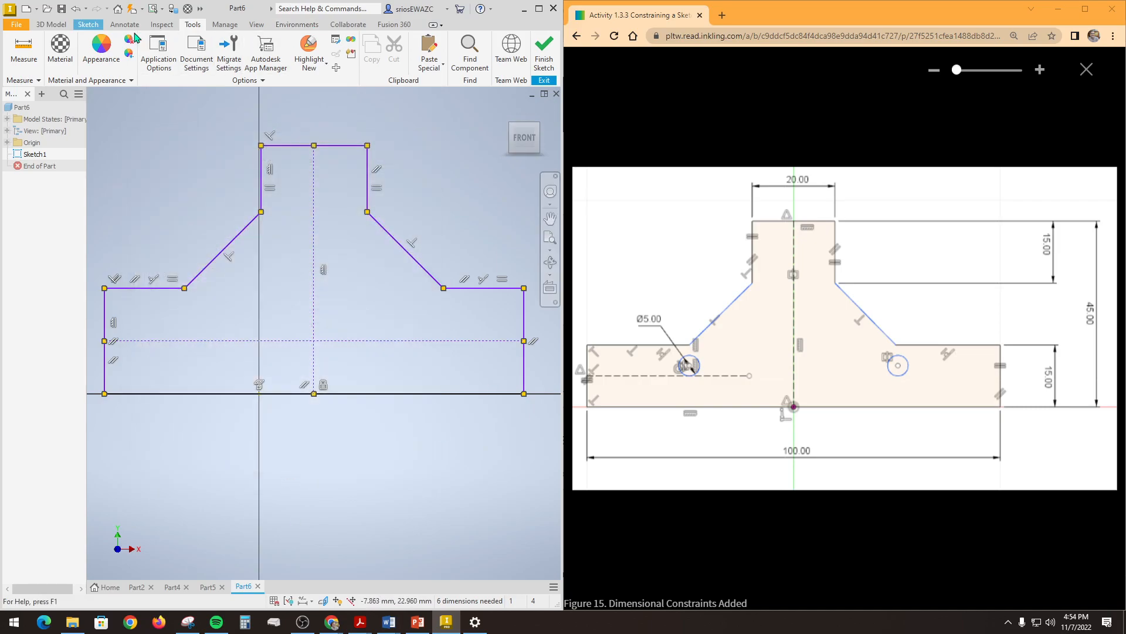
Step: Dimension the profile's bottom line at 100 mm, placing the dimension below it
left_click(88, 24)
left_click(360, 48)
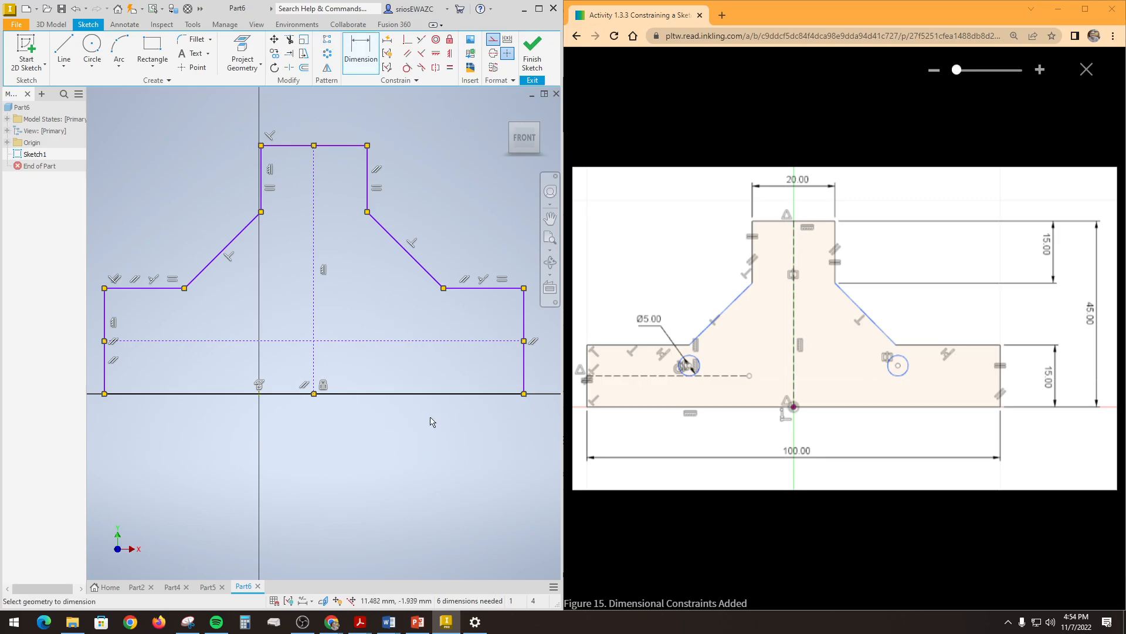
left_click(421, 394)
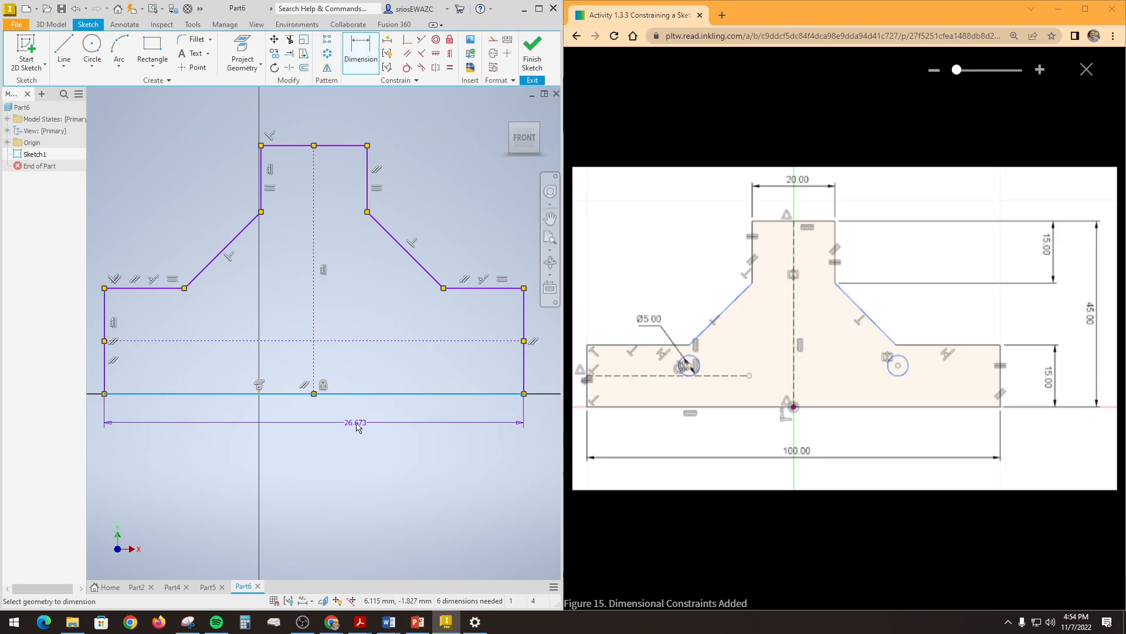
left_click(356, 426)
type("10")
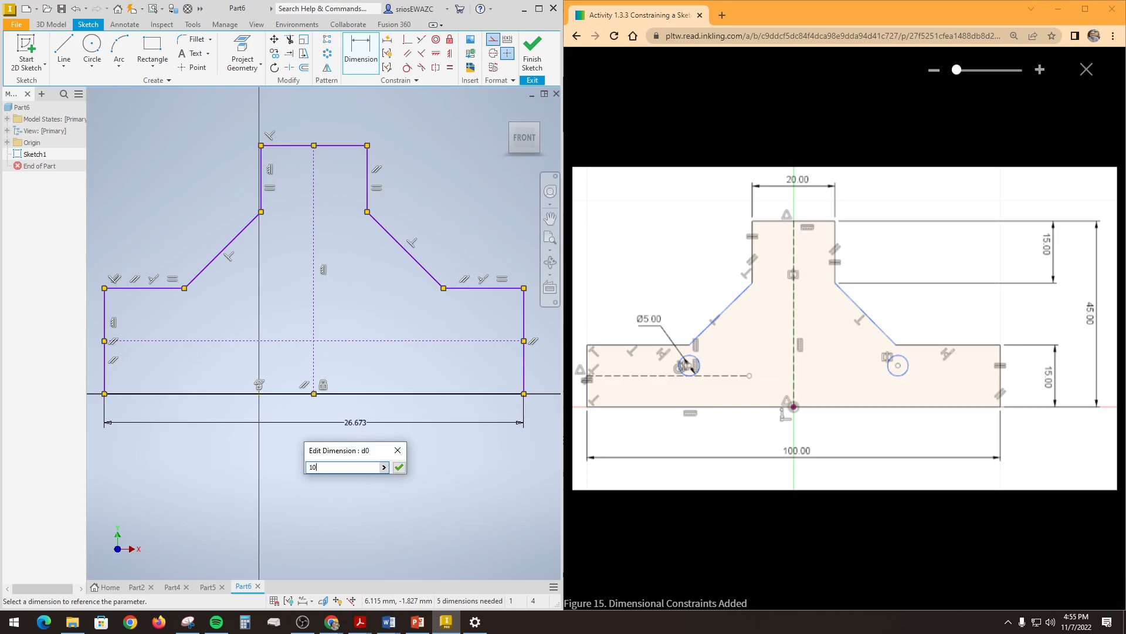
type("0")
key("Return")
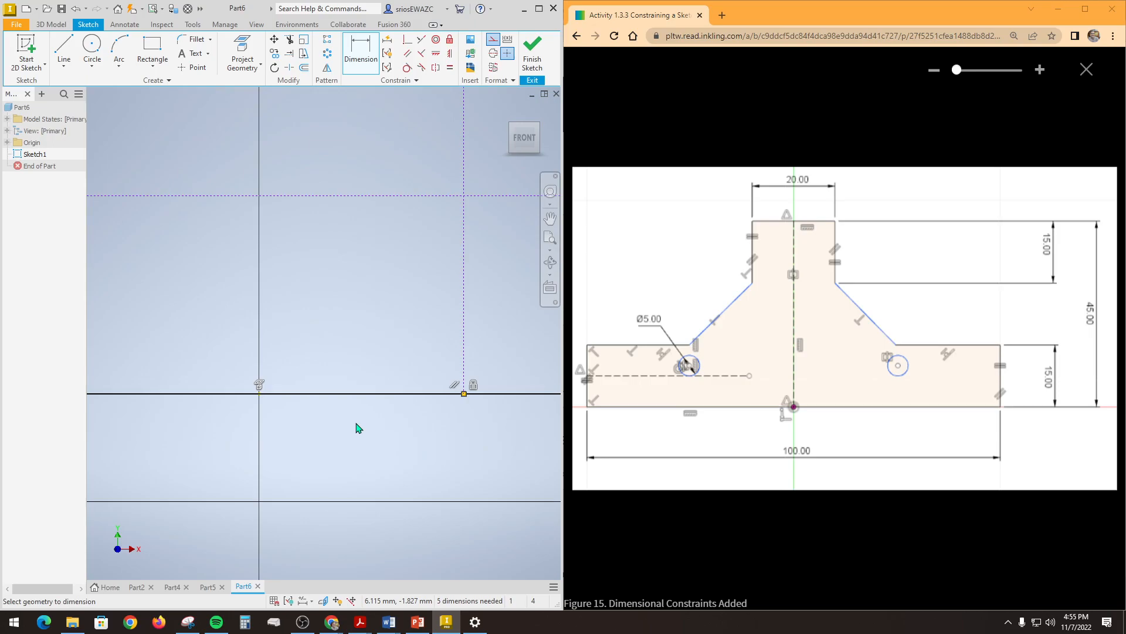
Step: Dimension the right outer vertical edge of the base at 15 mm
scroll(358, 425, "down", 5)
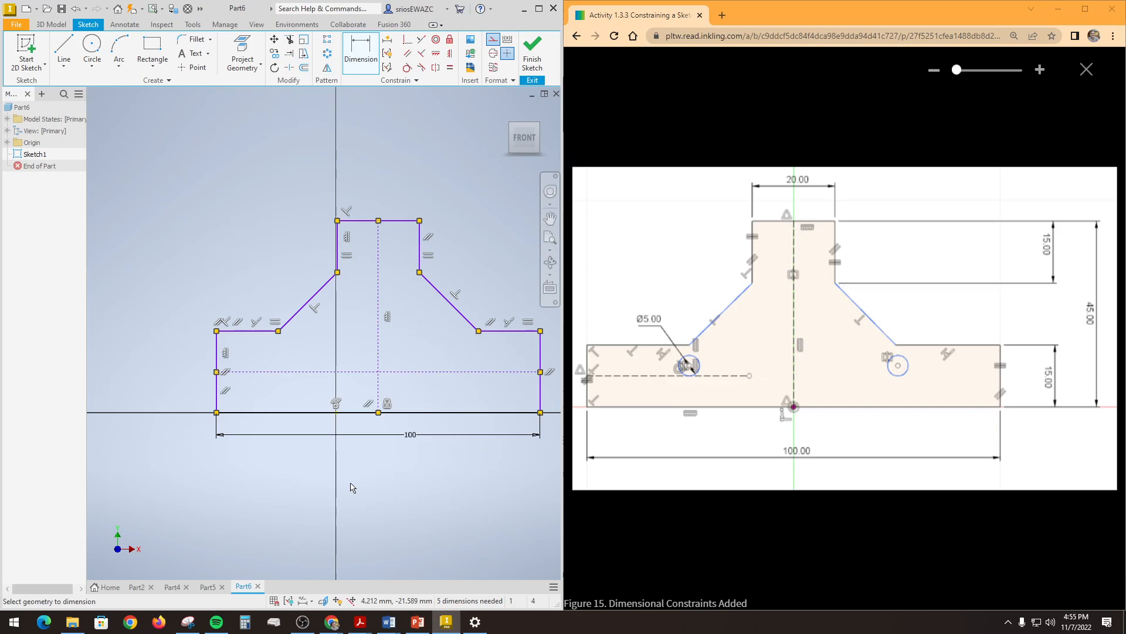
middle_click_drag(404, 499, 297, 496)
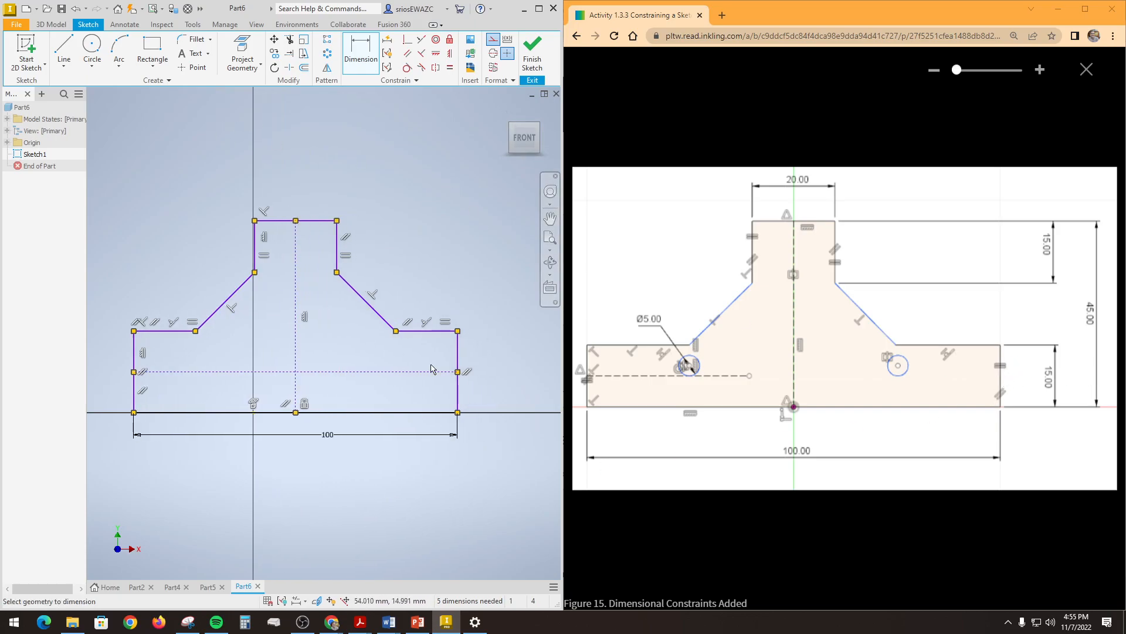
left_click(458, 354)
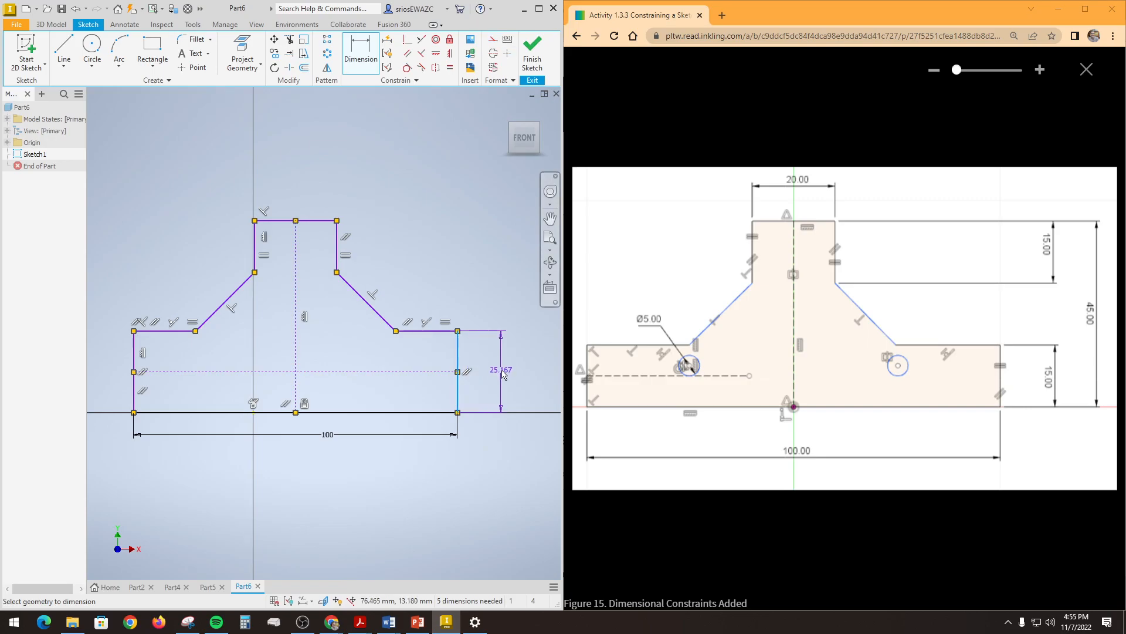
left_click(503, 374)
type("1")
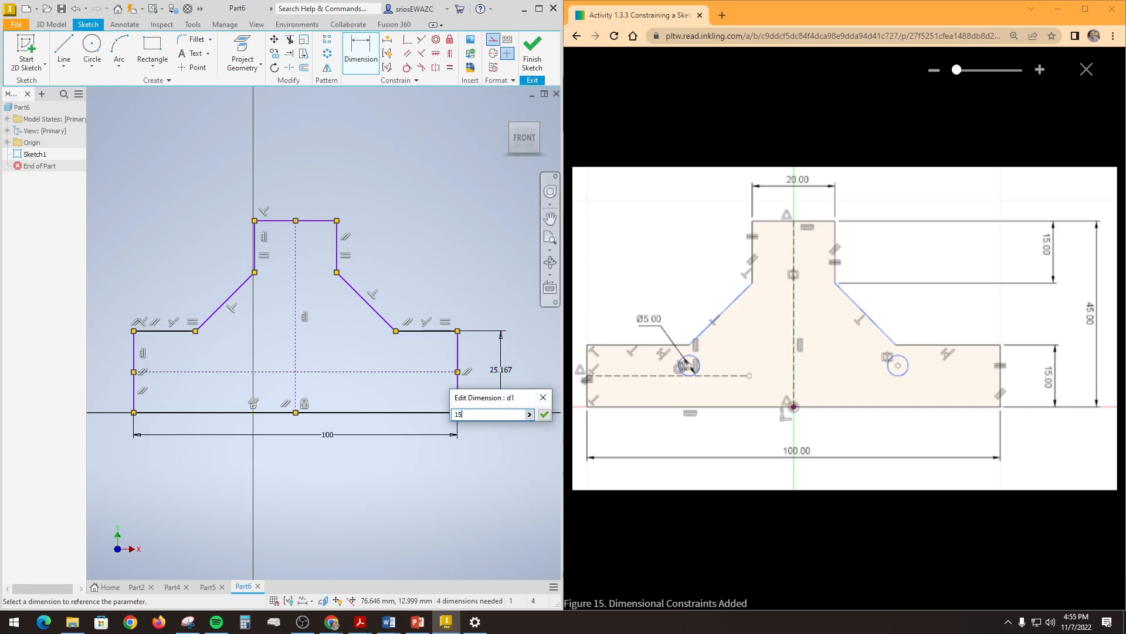
type("5")
key("Return")
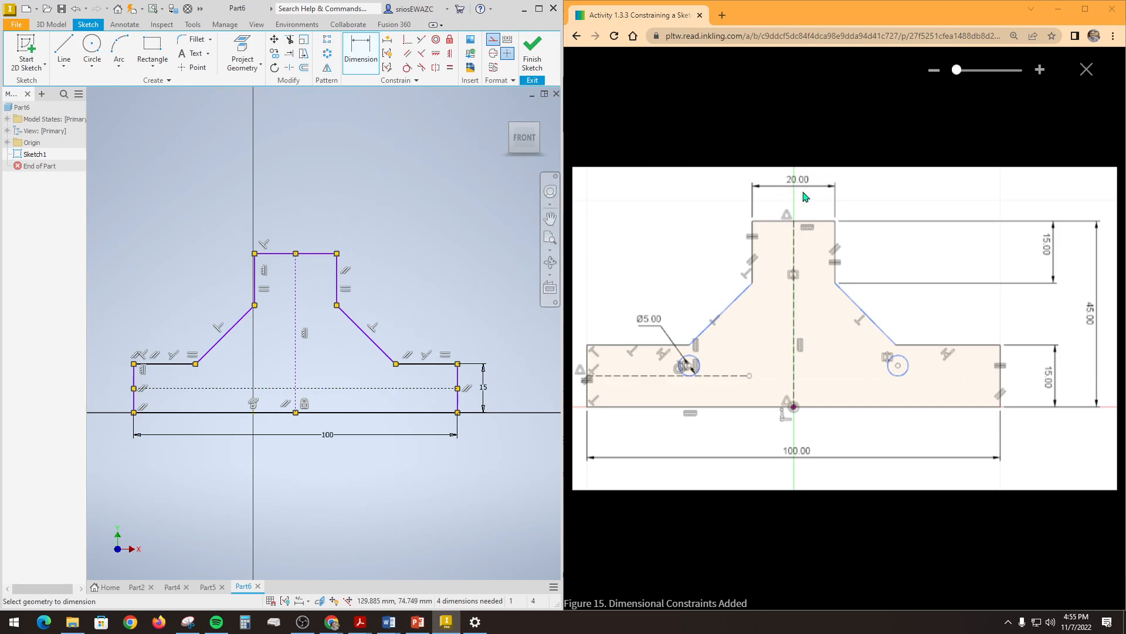
Step: Dimension the profile's top edge at 20 mm, placing the dimension above it
left_click(313, 255)
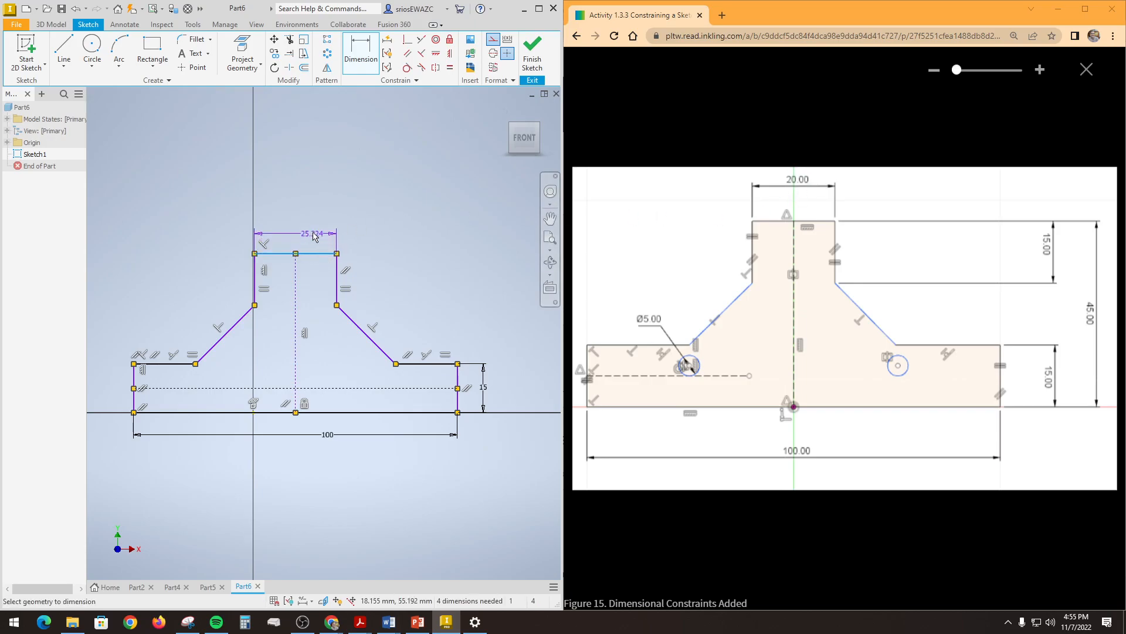
left_click(313, 220)
type("20")
key("Return")
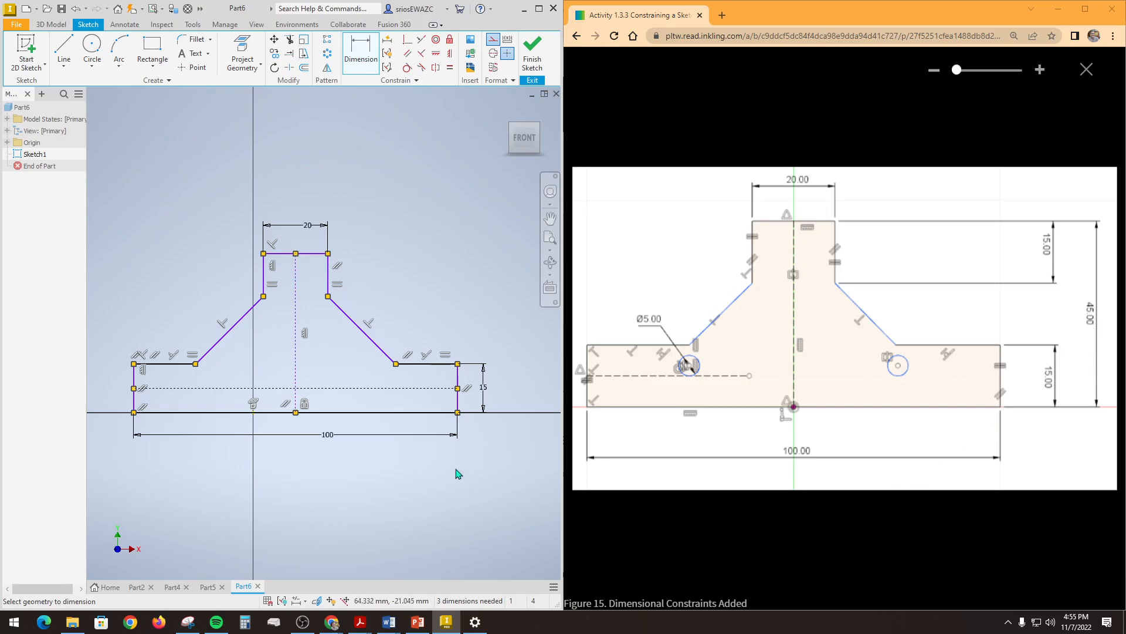
Step: Dimension the overall height between the bottom line and the top edge at 100 mm
left_click(400, 413)
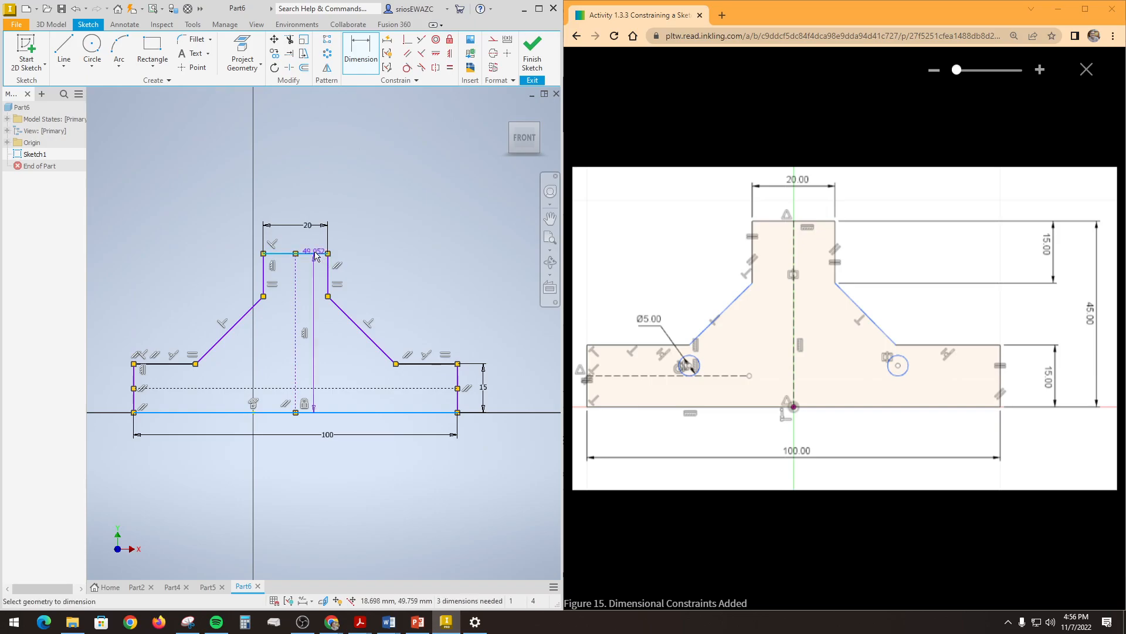
left_click(522, 328)
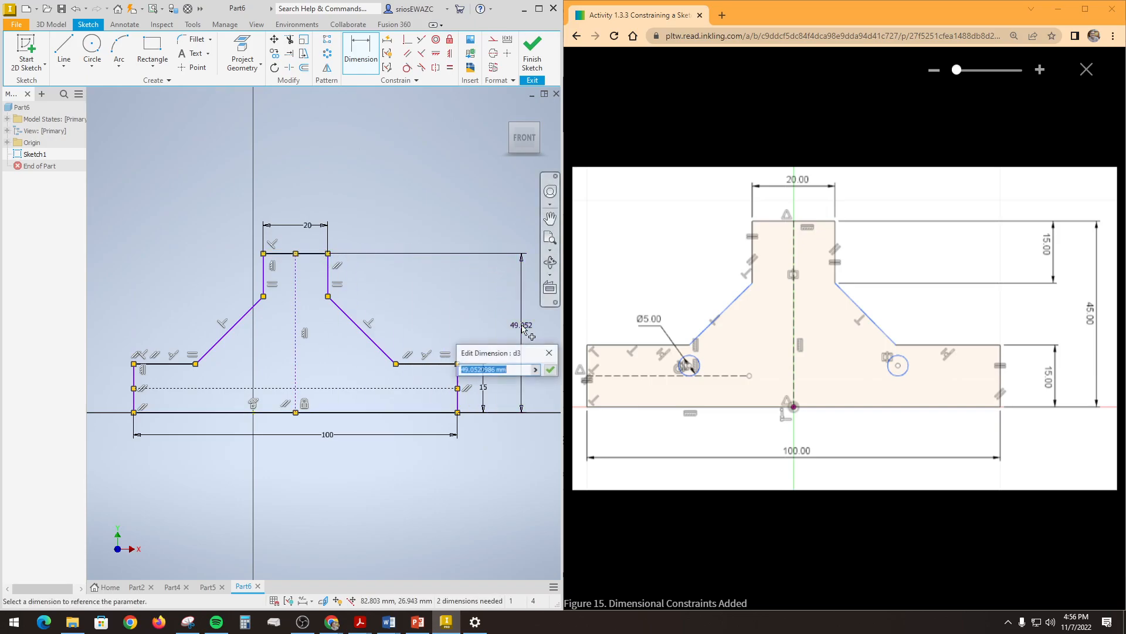
type("100")
key("Return")
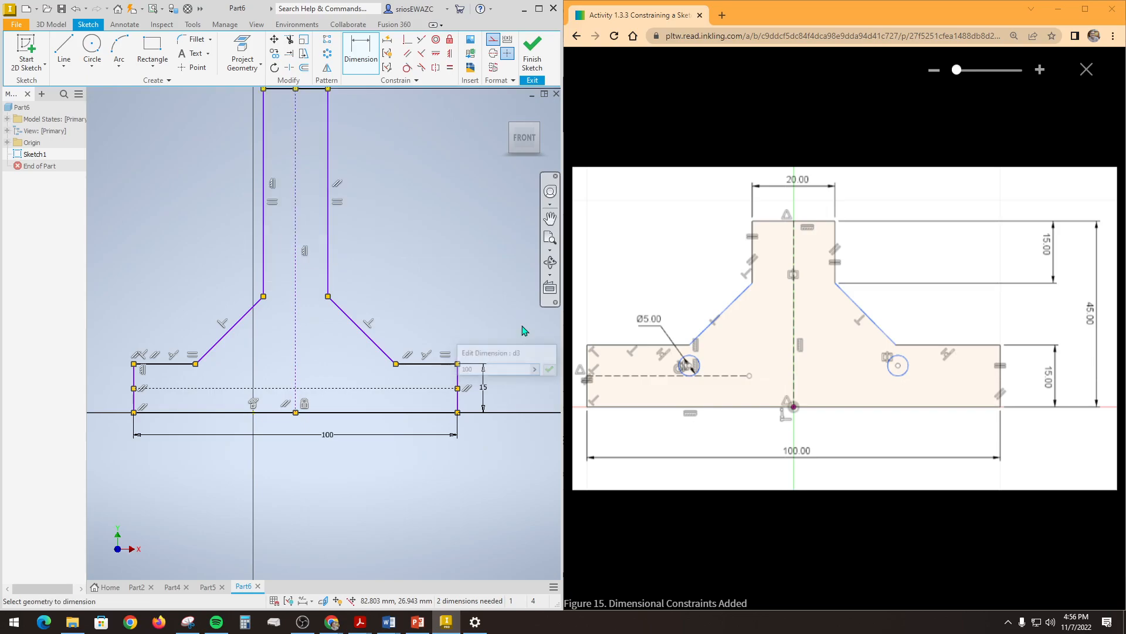
Step: Dimension the right vertical edge of the upper neck at 70 mm
scroll(522, 326, "down", 3)
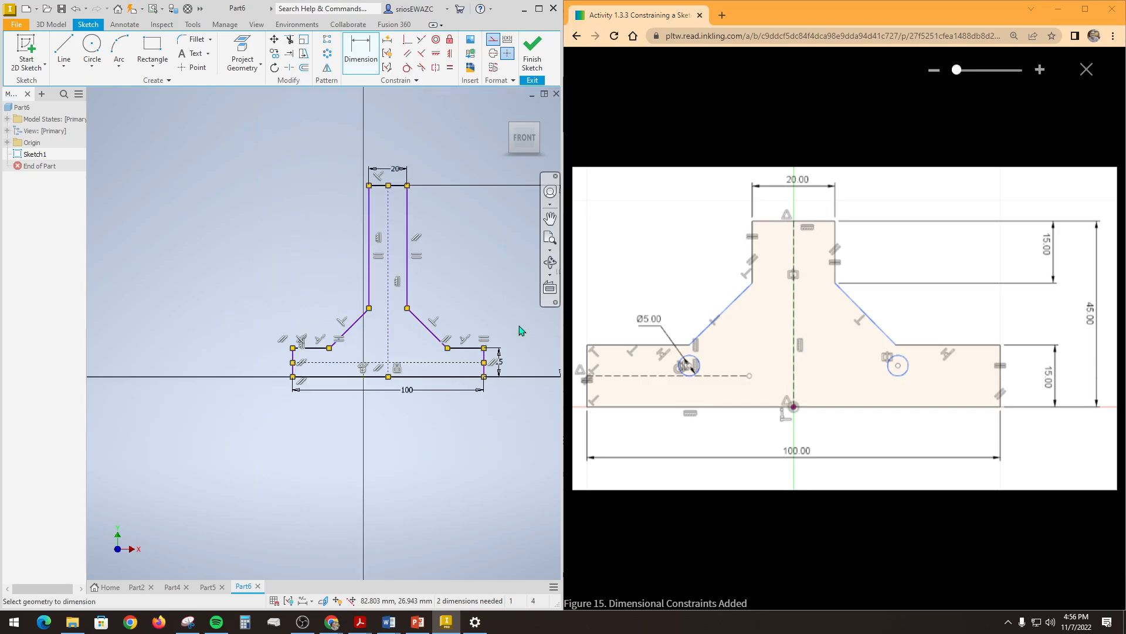
left_click(408, 219)
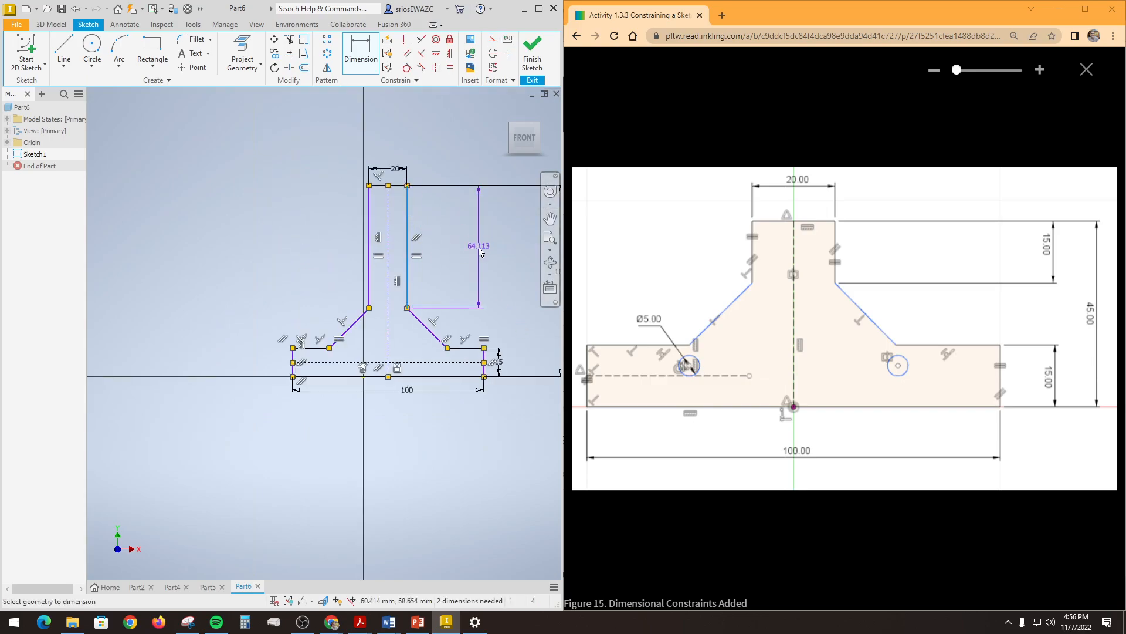
left_click(478, 249)
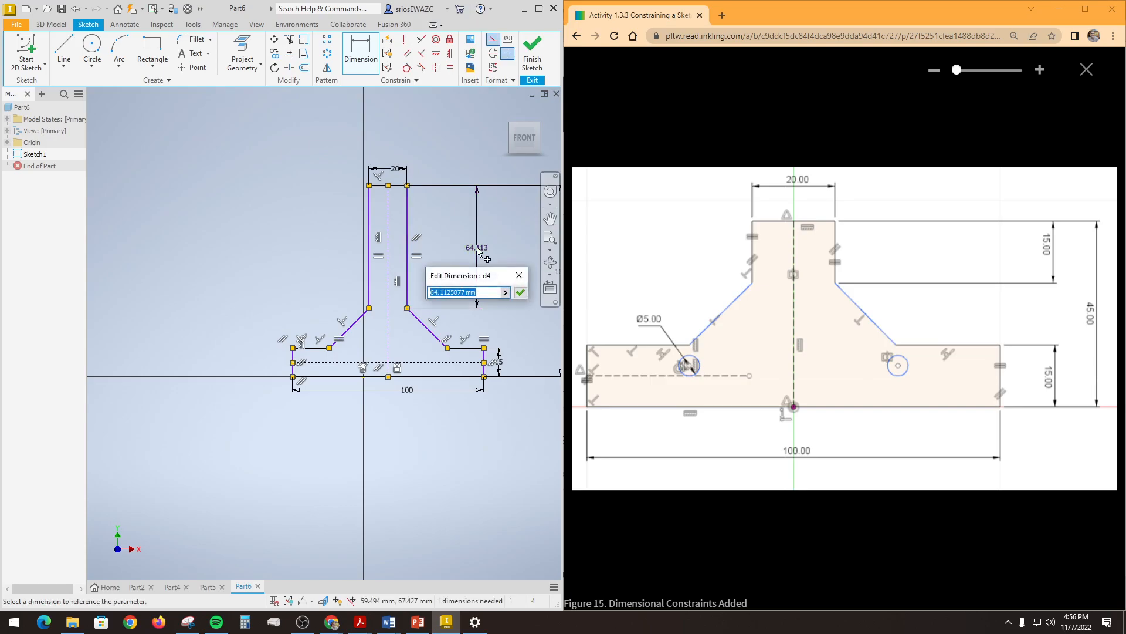
type("70")
key("Return")
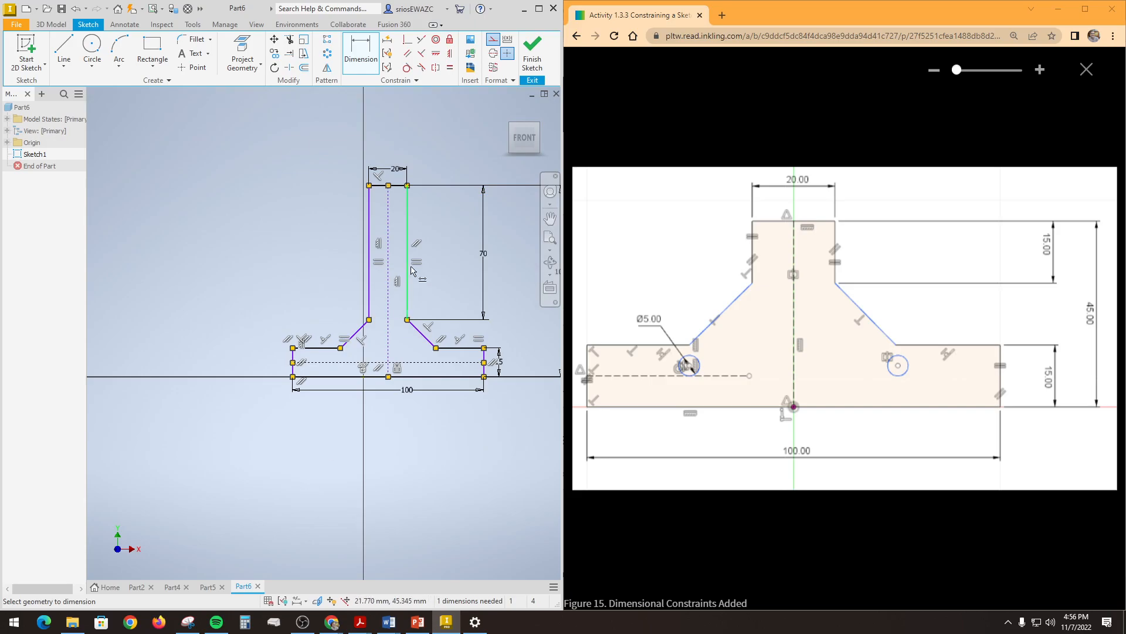
Step: Sketch a 5 mm diameter circle directly below the left inner corner of the base, above the horizontal construction line
middle_click_drag(447, 470, 352, 470)
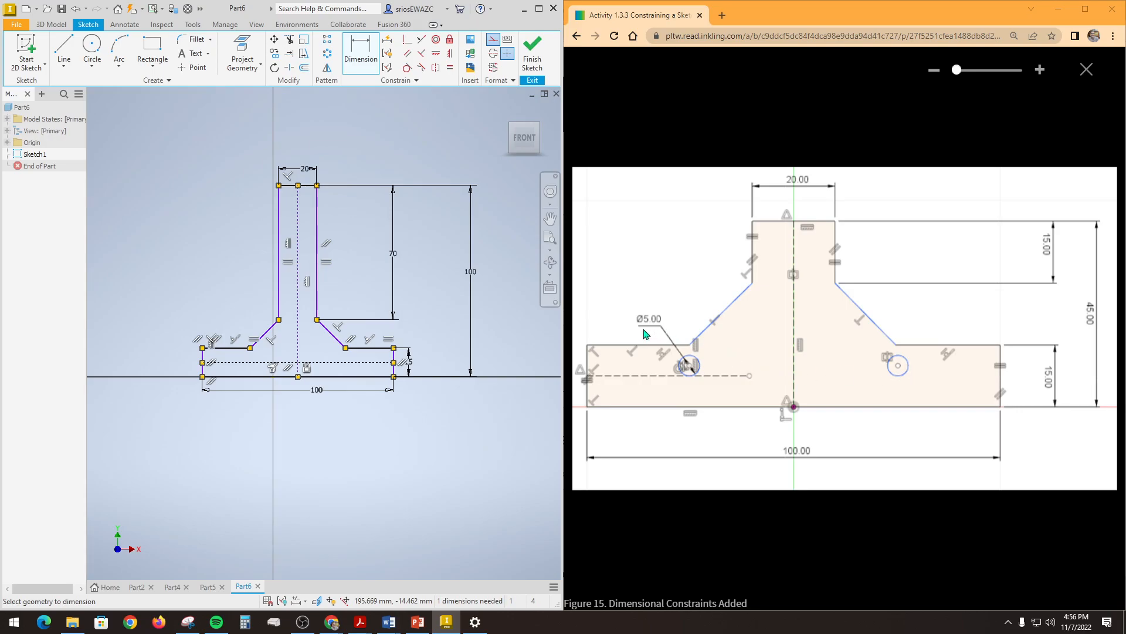
scroll(217, 281, "down", 5)
mouse_move(213, 252)
middle_mouse_down()
mouse_move(223, 194)
mouse_move(207, 98)
middle_mouse_up()
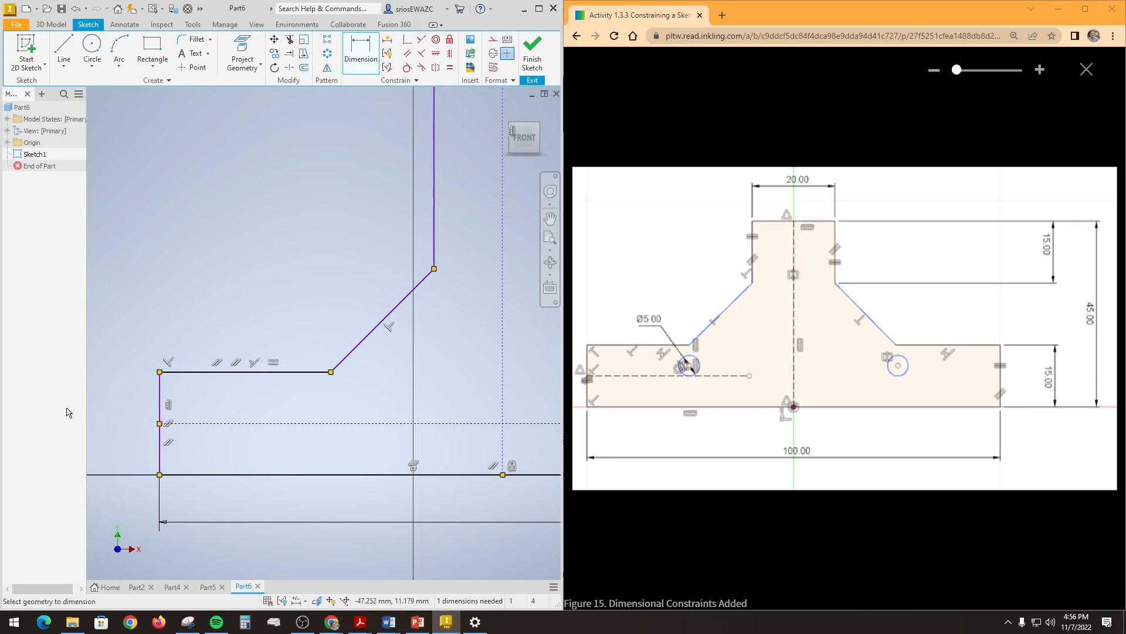
left_click(94, 48)
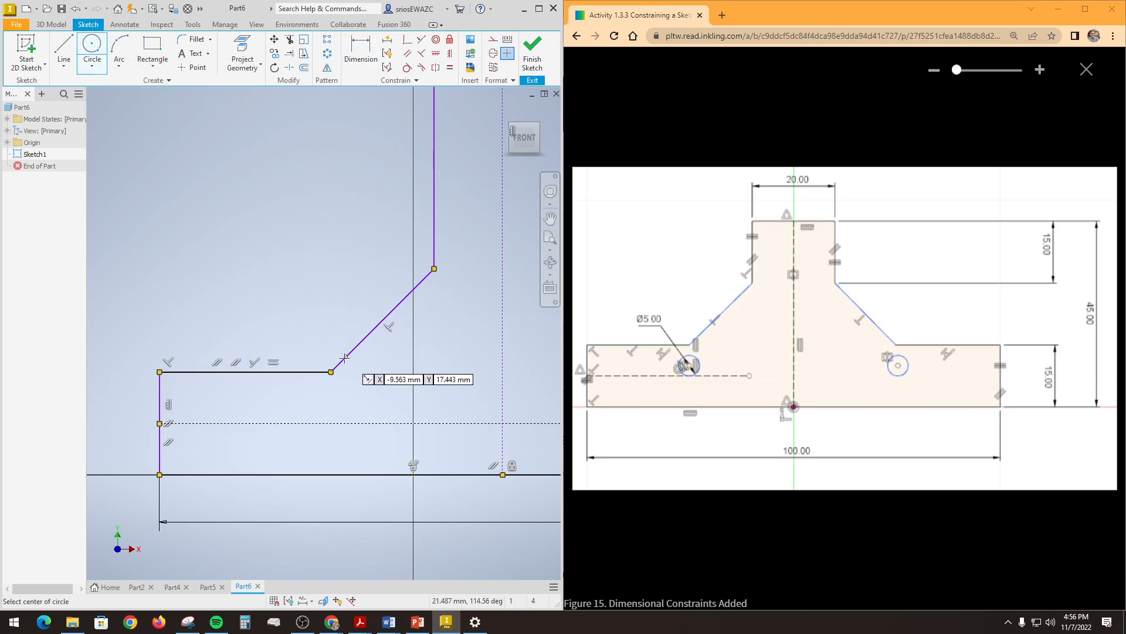
left_click(330, 400)
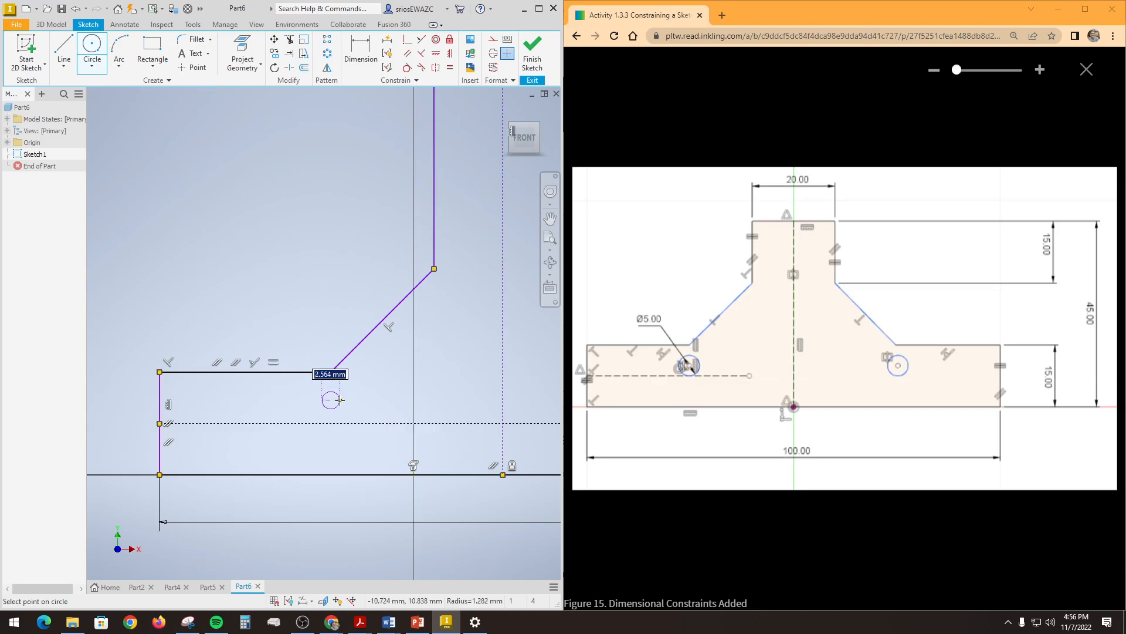
type("5")
key("Return")
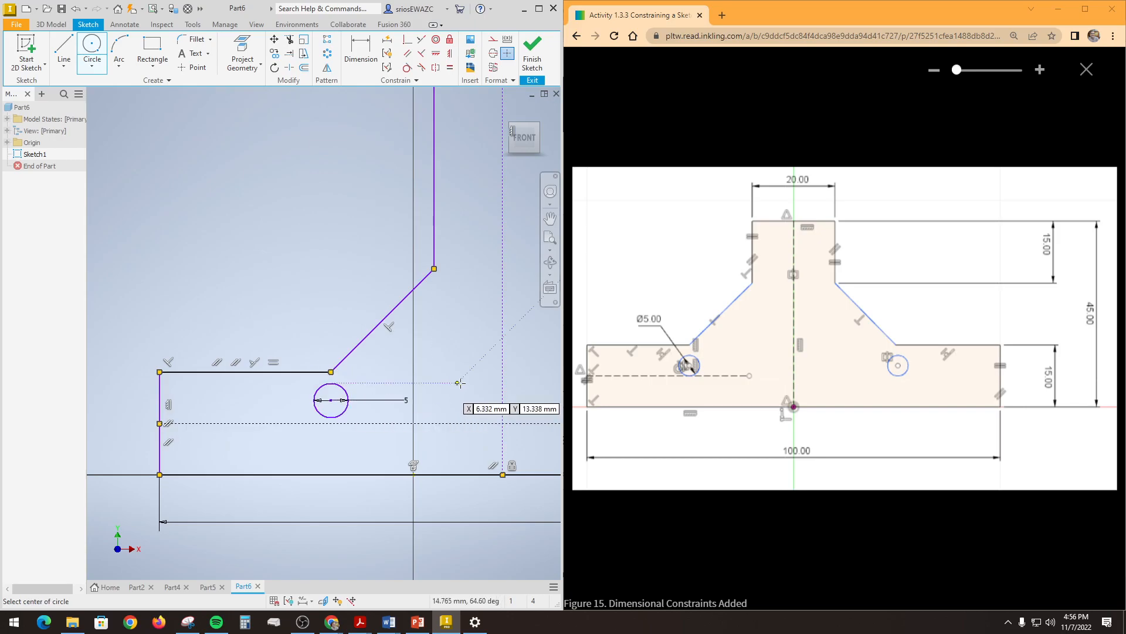
Step: Sketch a matching 5 mm diameter circle directly below the right inner corner of the base
middle_click_drag(455, 379, 289, 360)
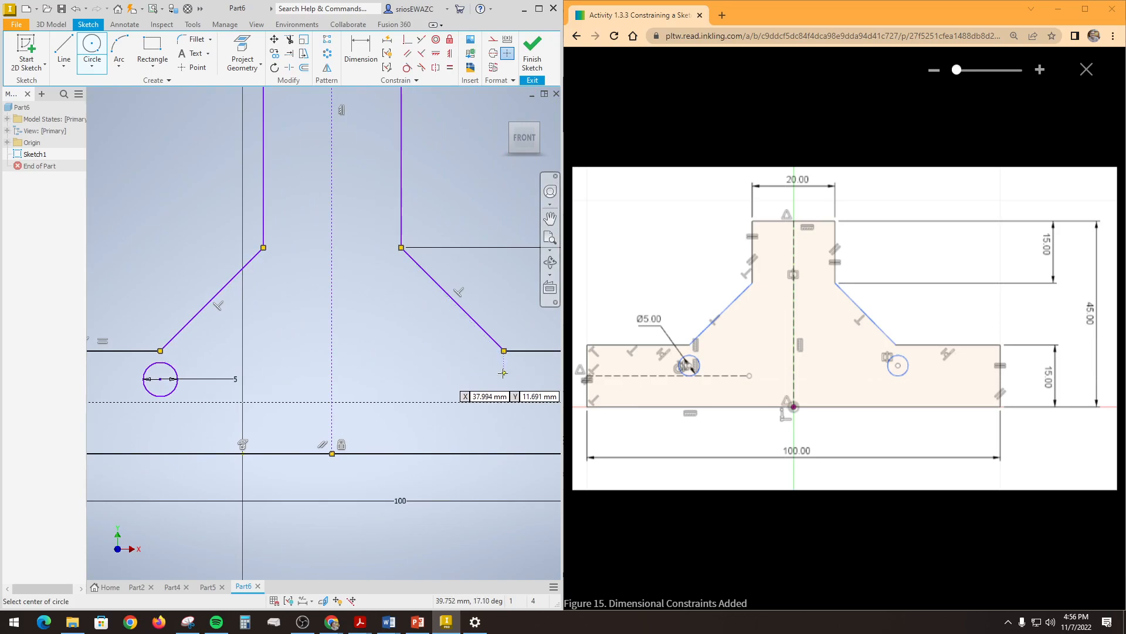
left_click(503, 372)
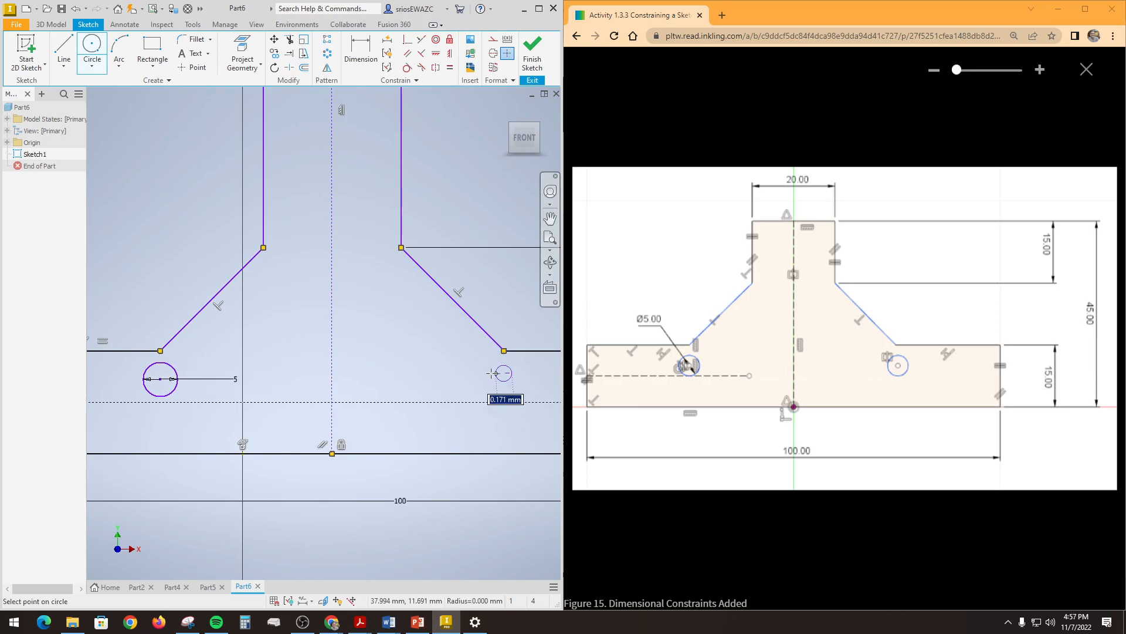
type("5")
key("Return")
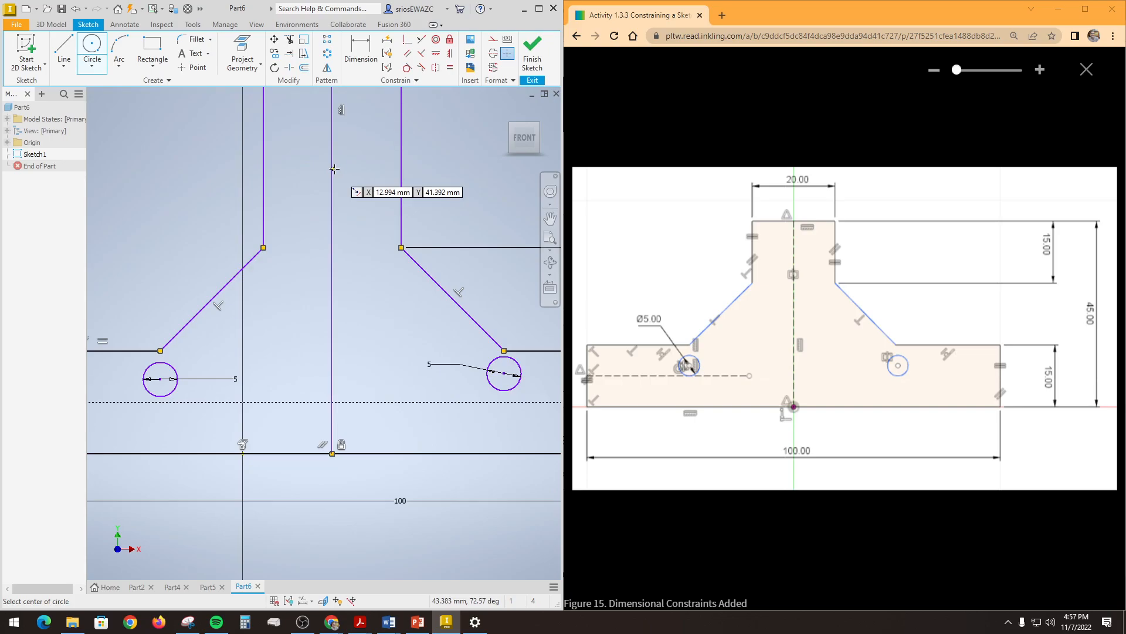
Step: Constrain both 5 mm circles tangent to the base's horizontal construction line
left_click(407, 67)
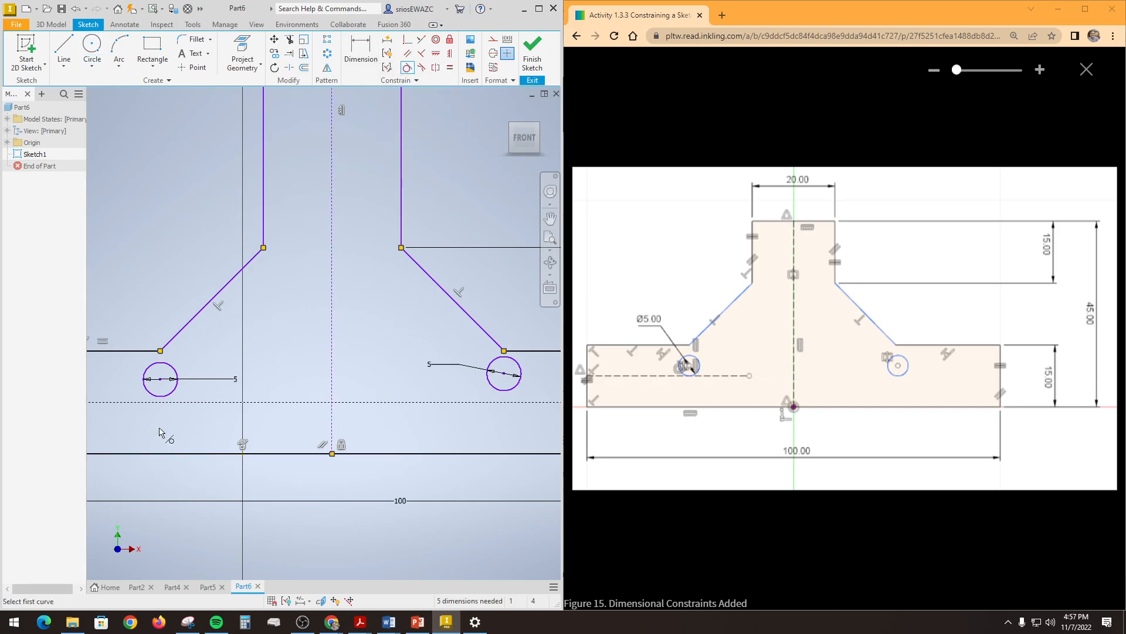
left_click(174, 392)
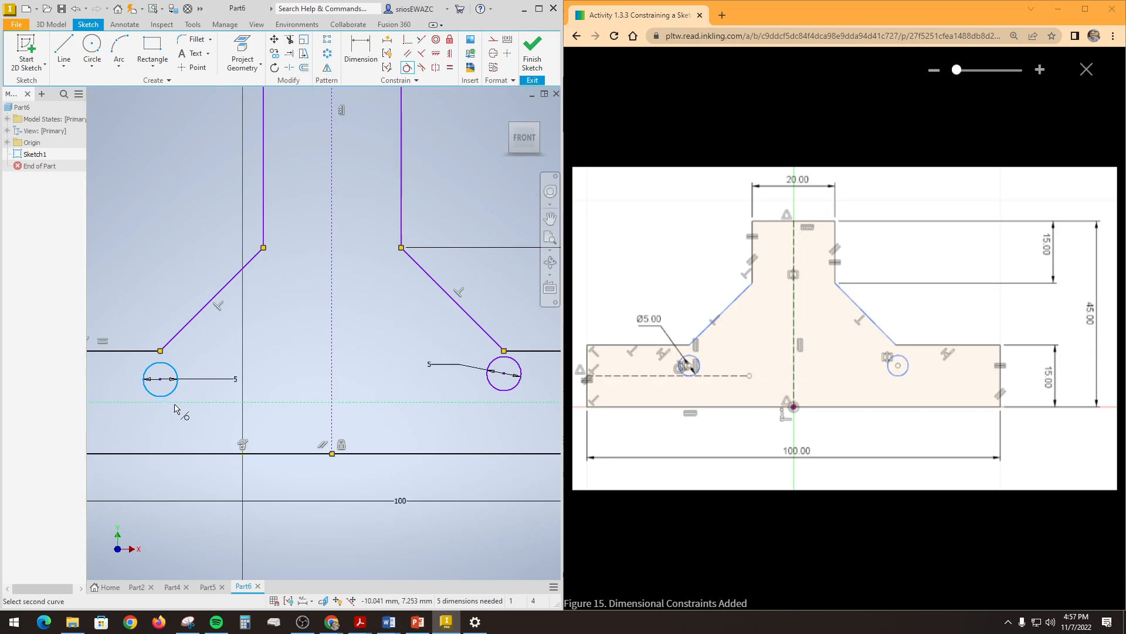
left_click(175, 402)
left_click(507, 391)
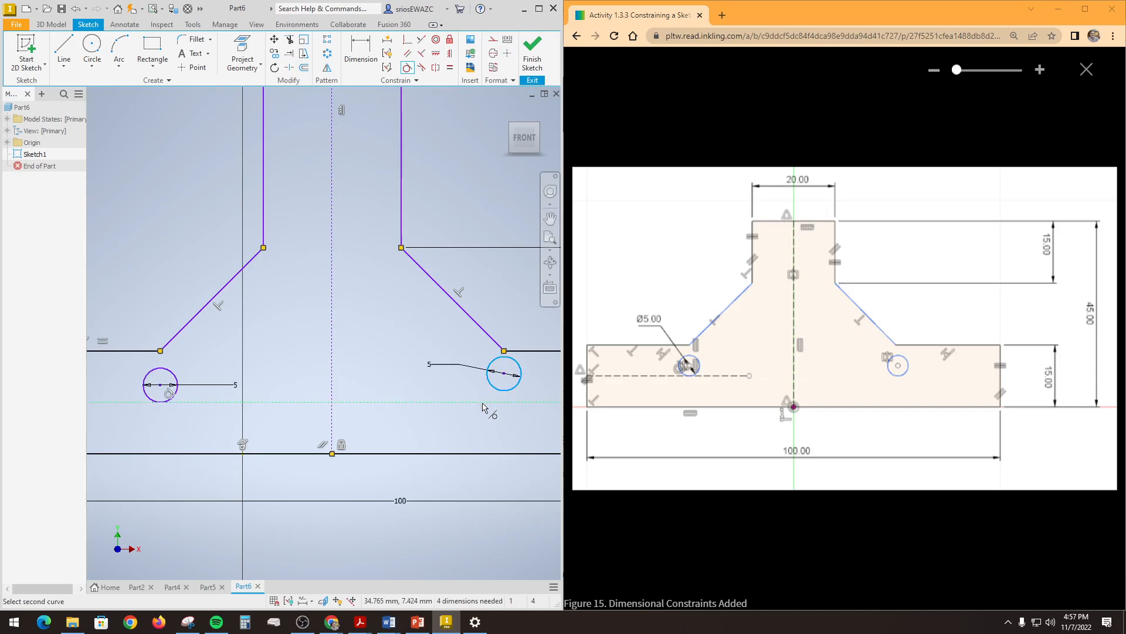
left_click(483, 405)
Step: Finish the profile sketch and bring the whole profile into view
scroll(395, 392, "up", 3)
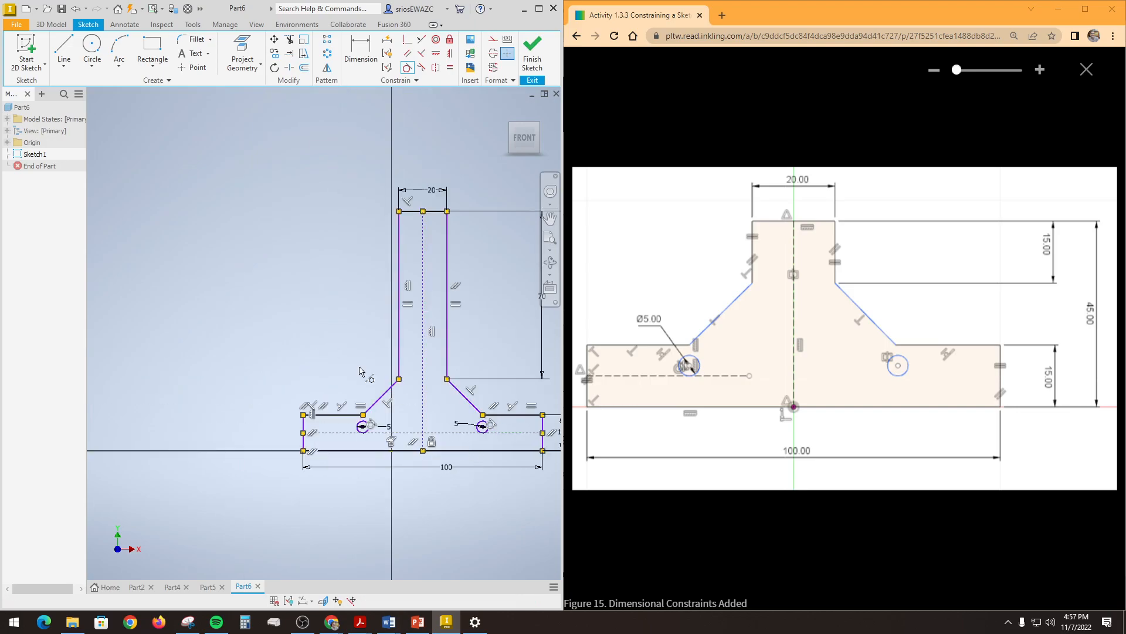
middle_click_drag(304, 322, 251, 305)
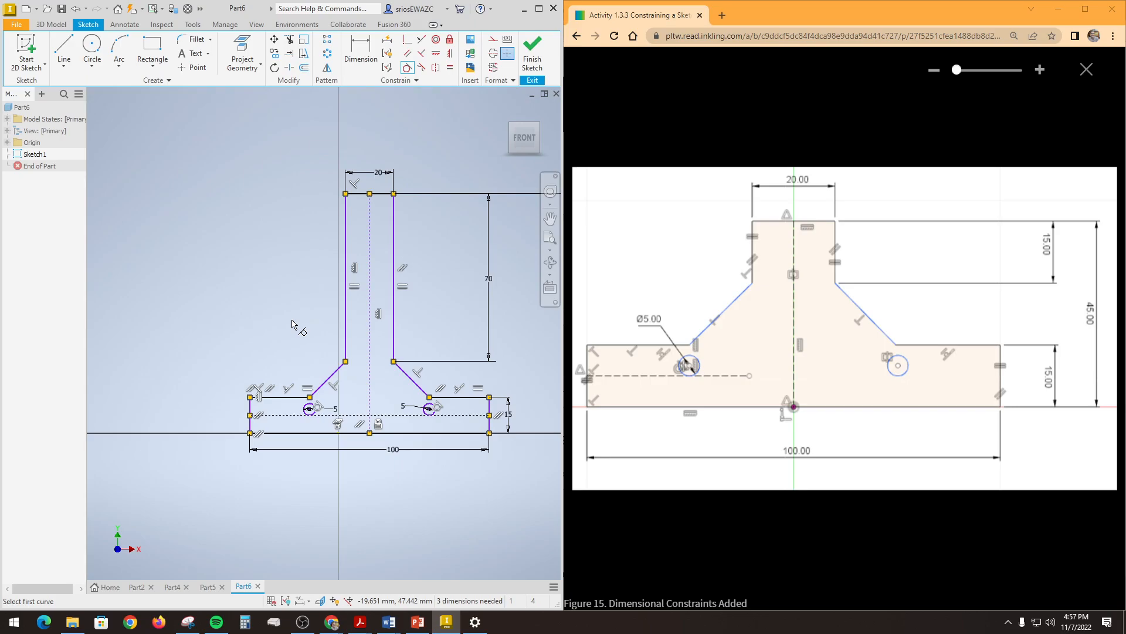
left_click(531, 50)
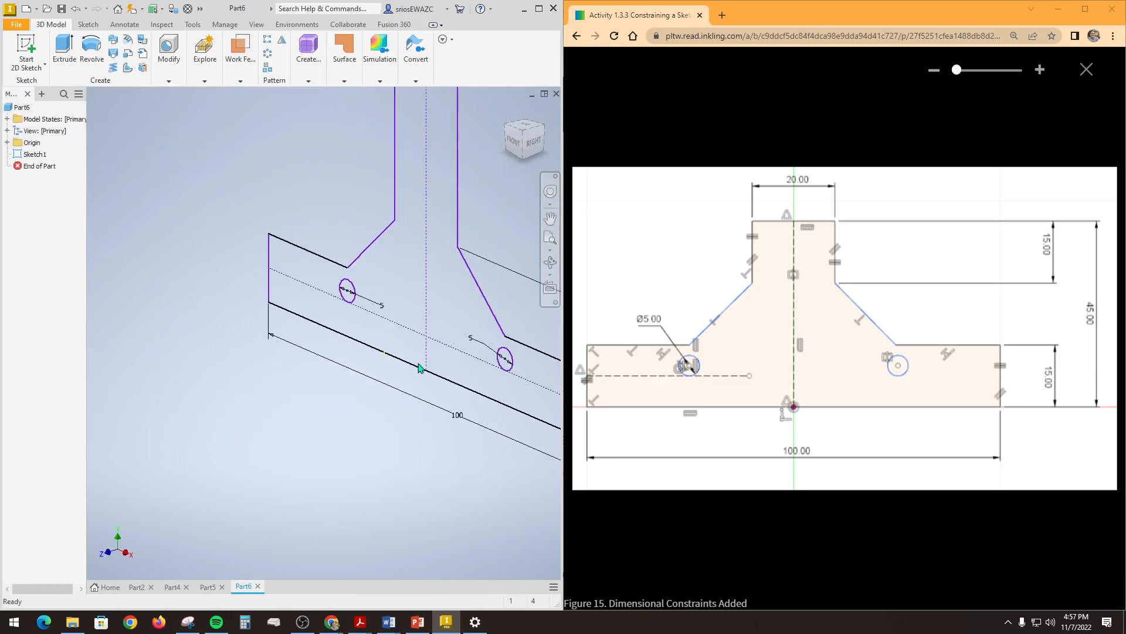
middle_click_drag(292, 441, 188, 504)
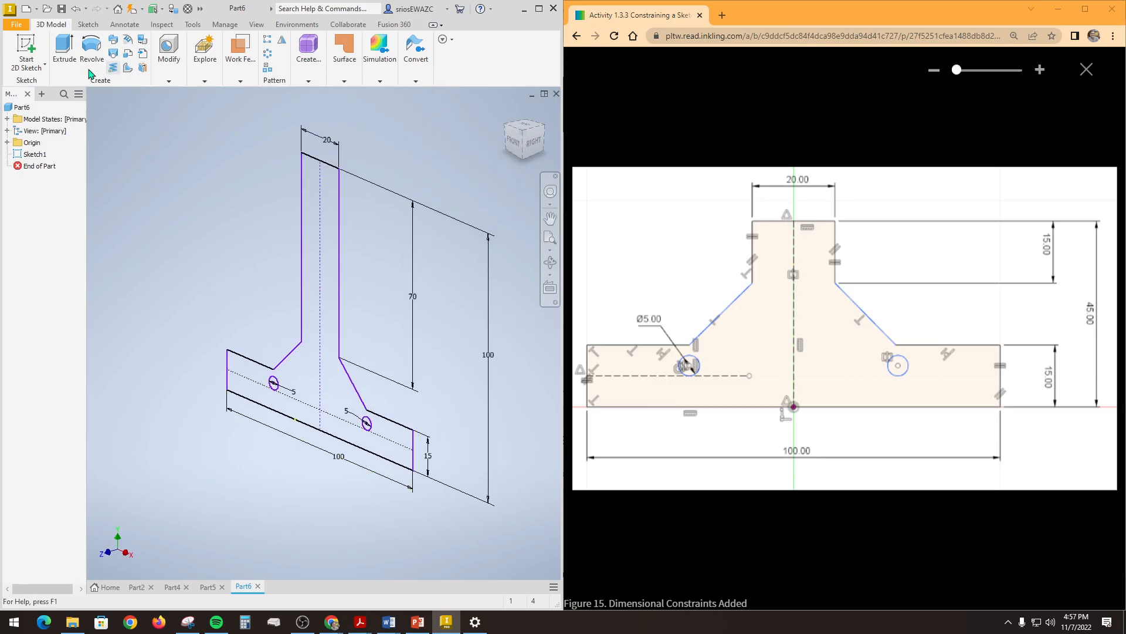
Step: Start an extrusion, close the enlarged reference figure and bring up activity step 35 for the extrusion depth
left_click(65, 44)
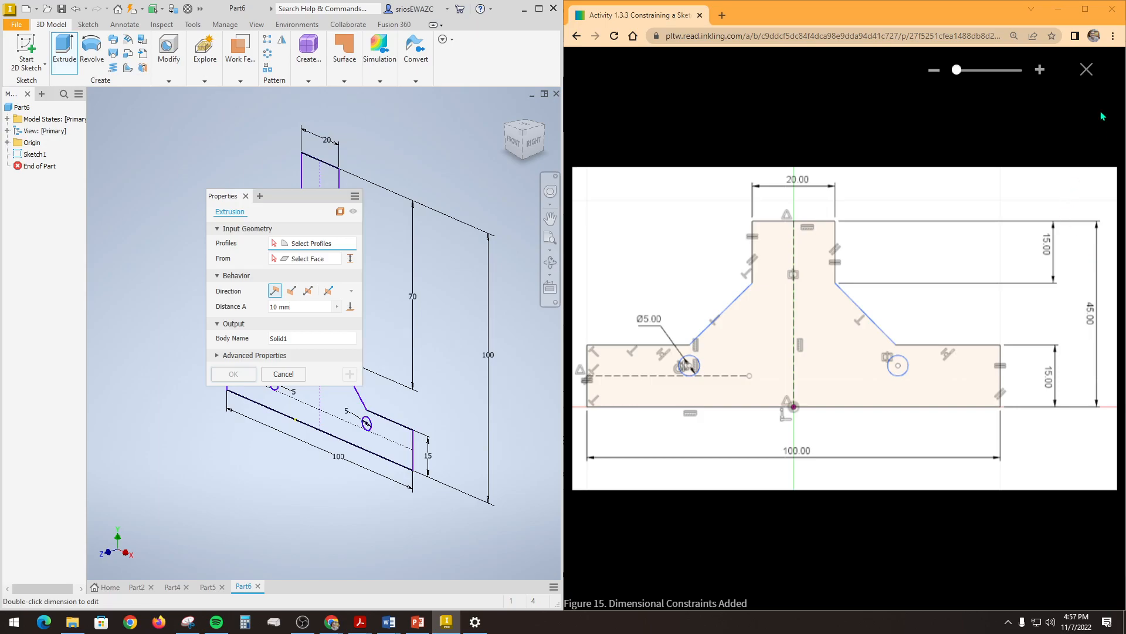
left_click(1085, 70)
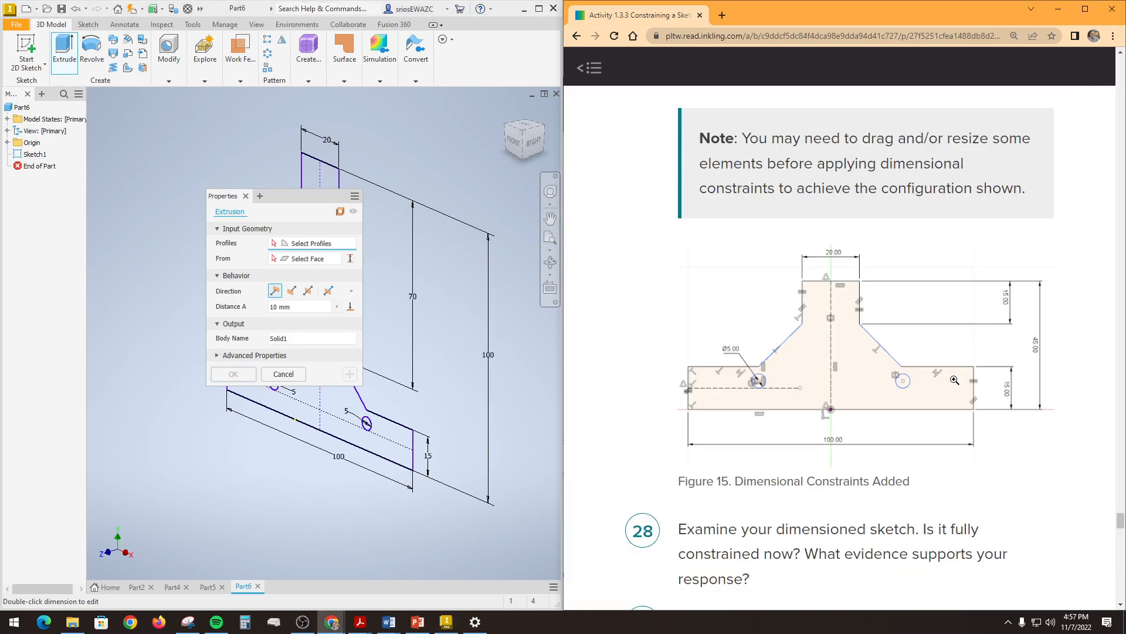
scroll(954, 380, "down", 15)
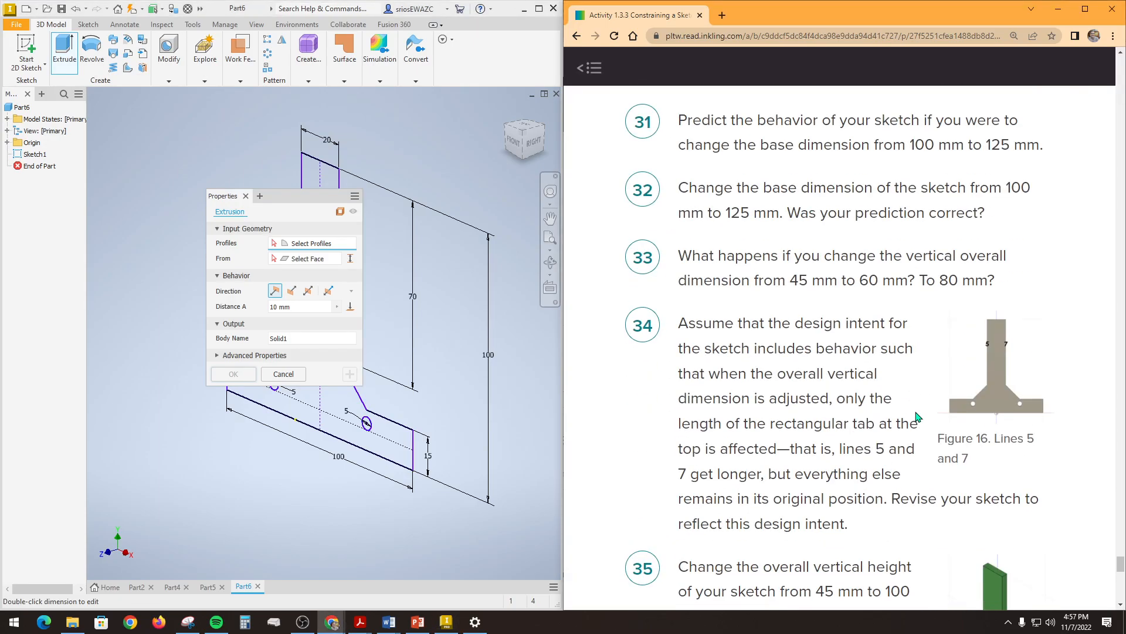
scroll(917, 416, "down", 5)
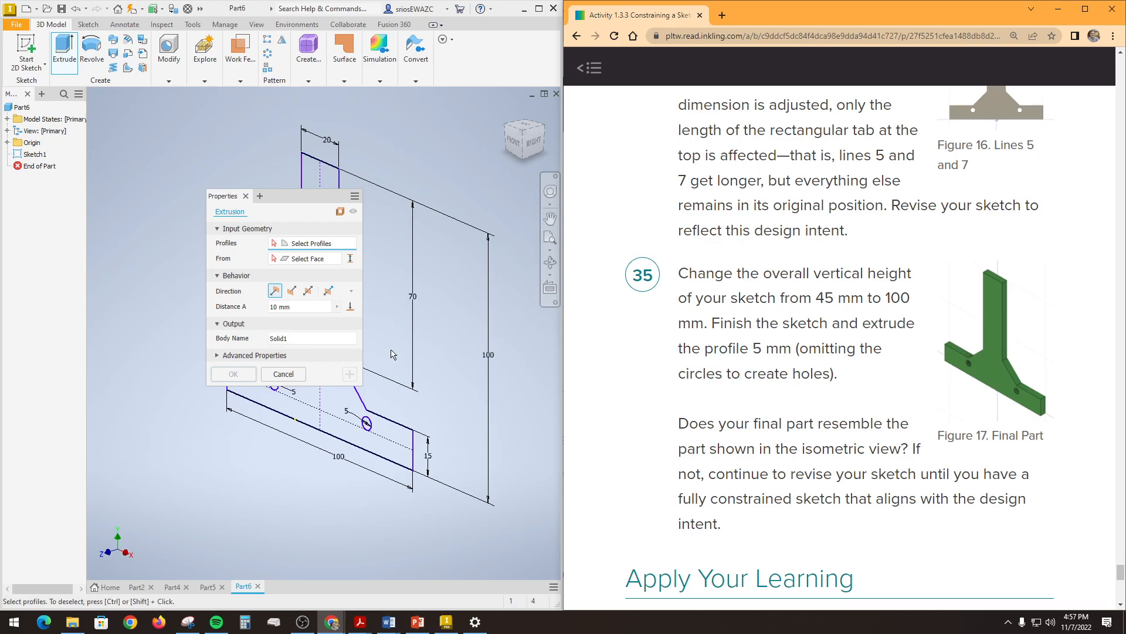
Step: Extrude the stepped profile 5 mm, leaving out the two circles so they form holes
left_click(281, 306)
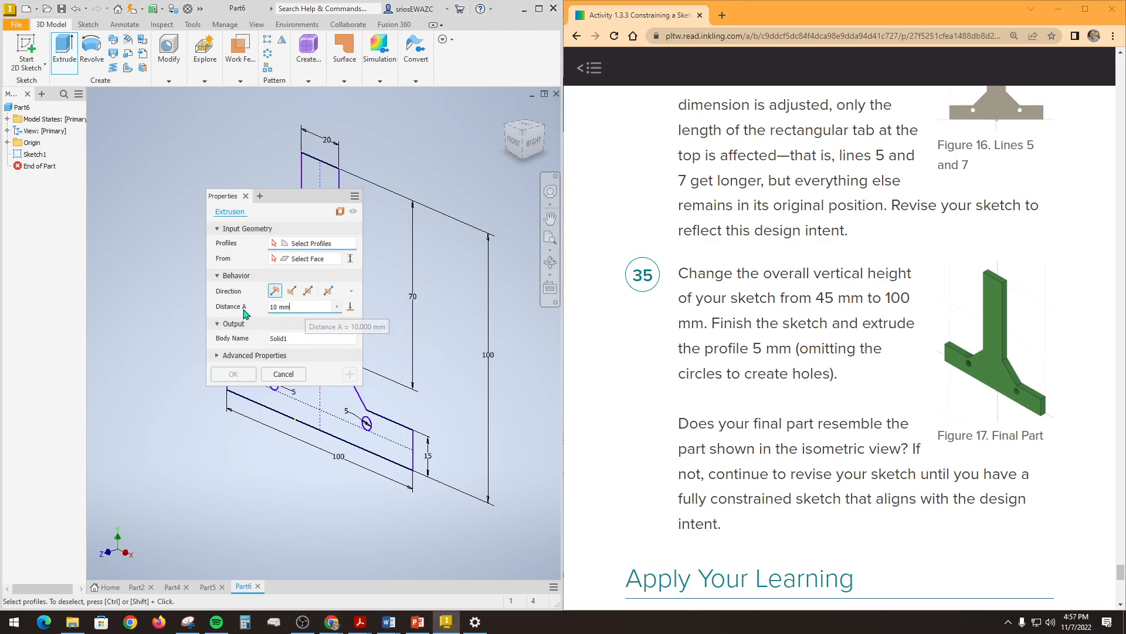
type("5")
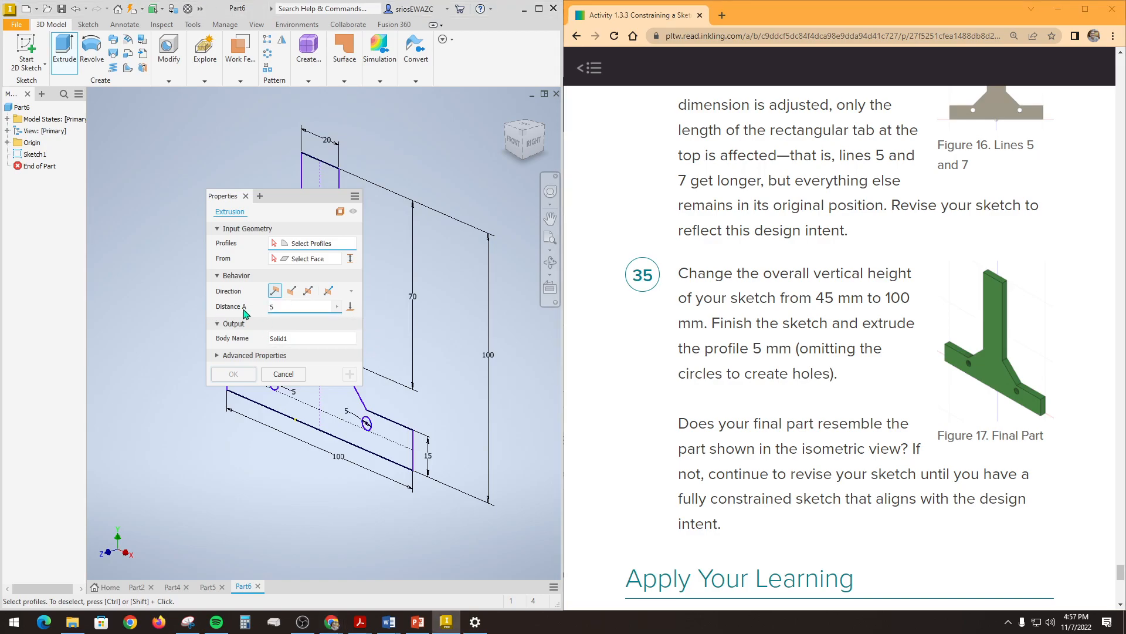
left_click_drag(288, 199, 185, 139)
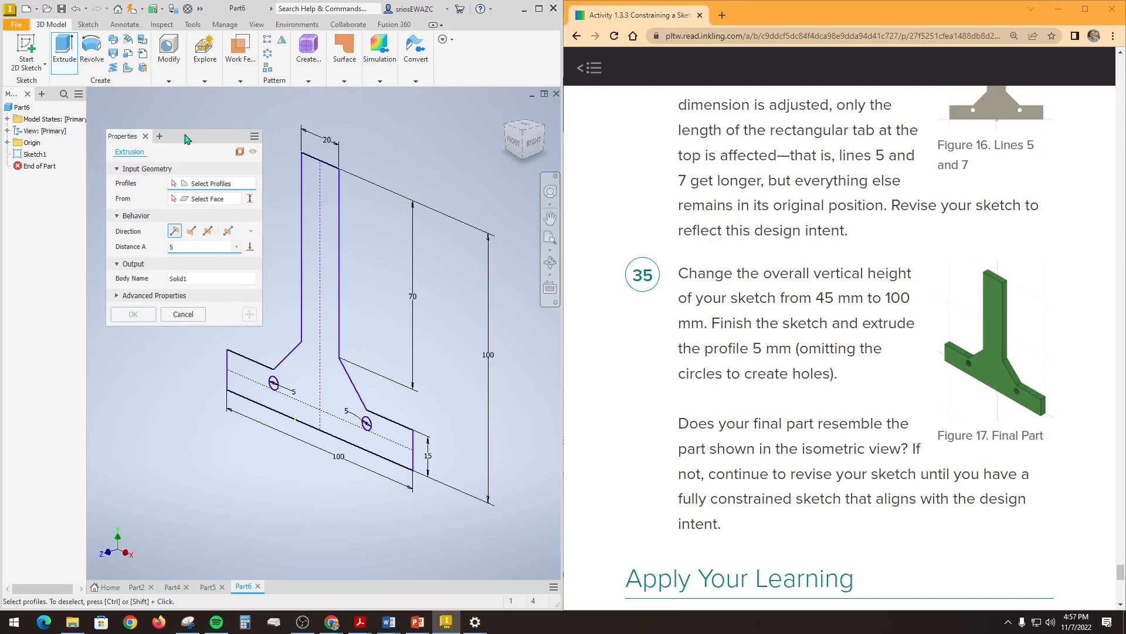
left_click(322, 258)
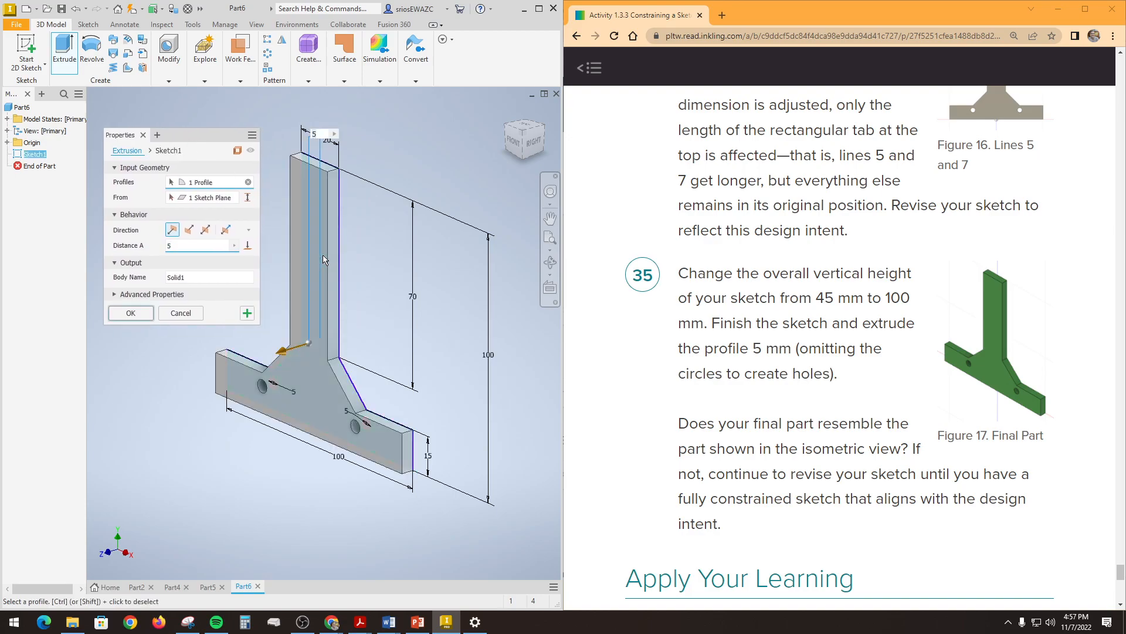
left_click(134, 312)
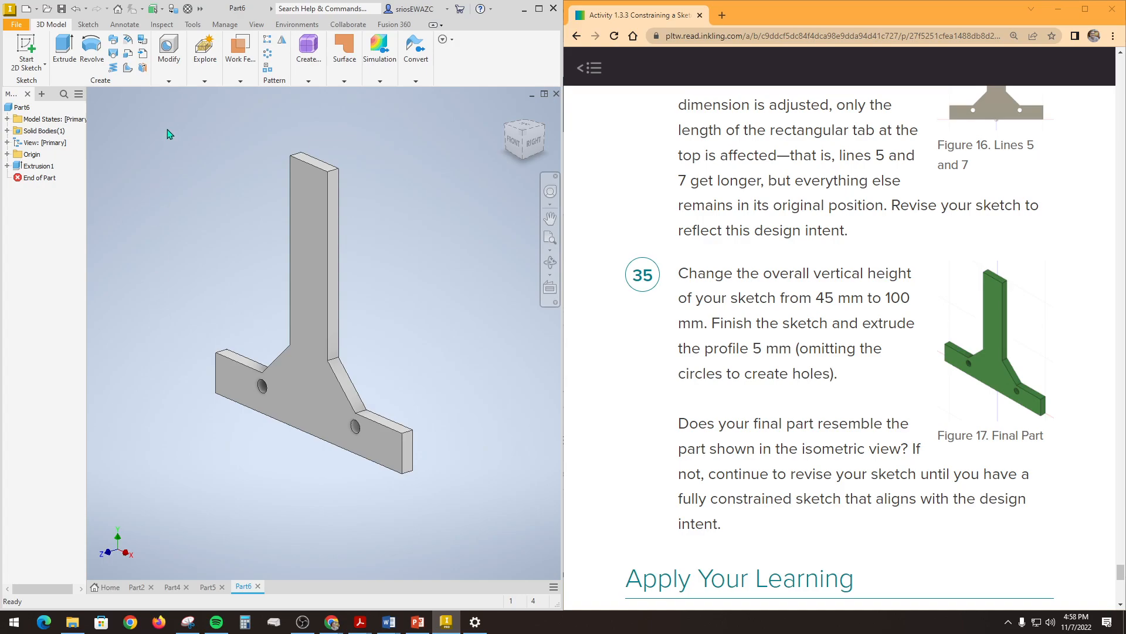
Step: Select the whole part and maximize the modelling window
left_click_drag(179, 152, 481, 513)
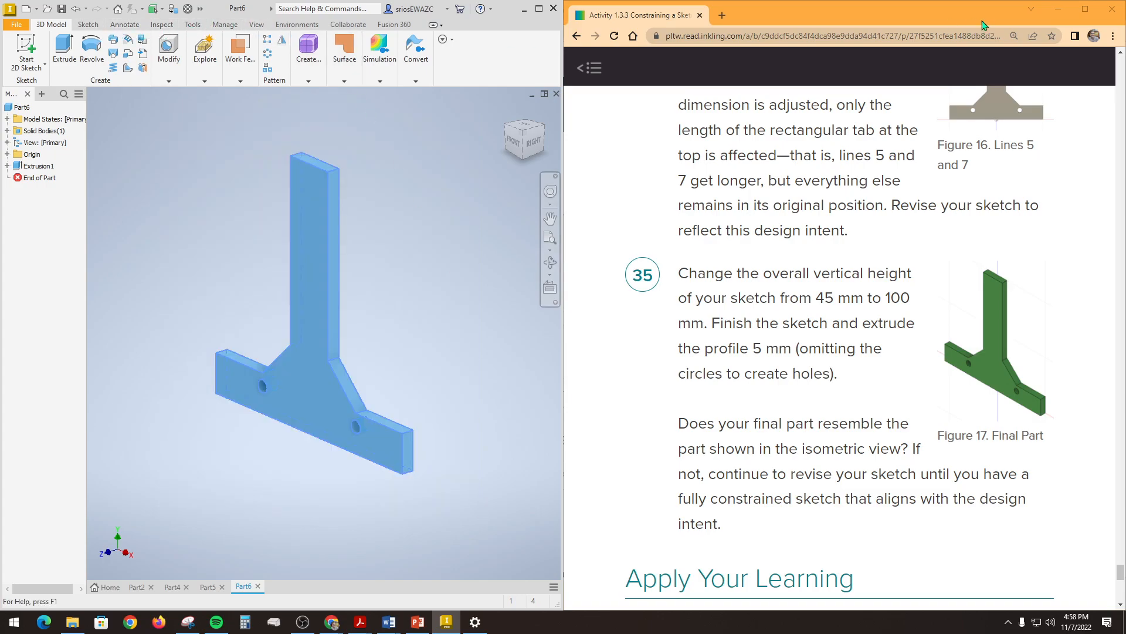
left_click(538, 9)
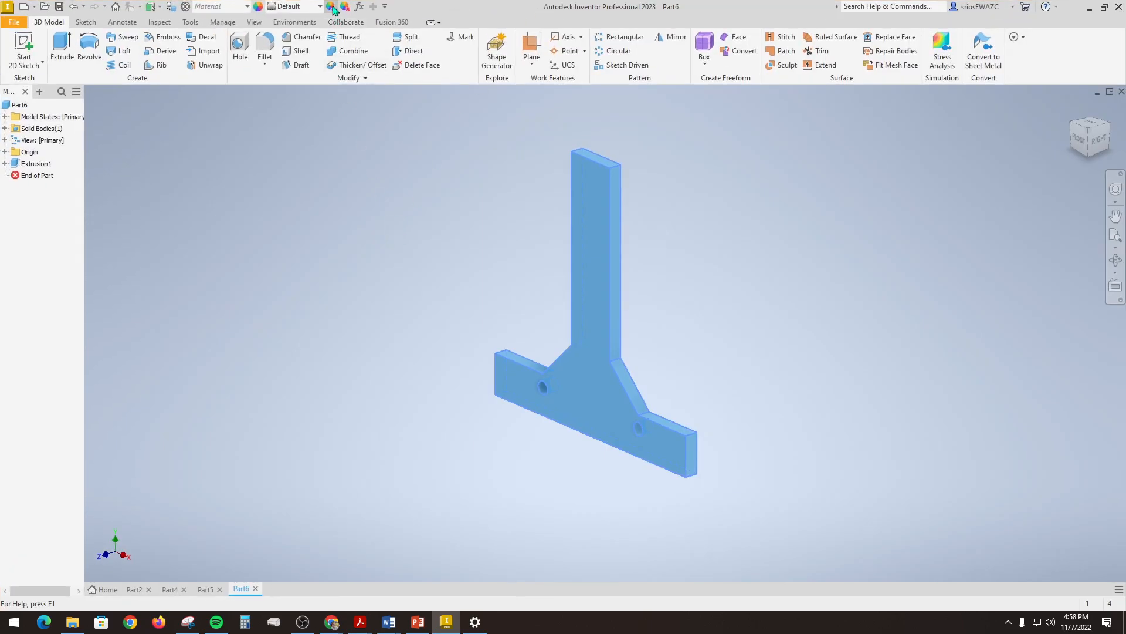
left_click(259, 7)
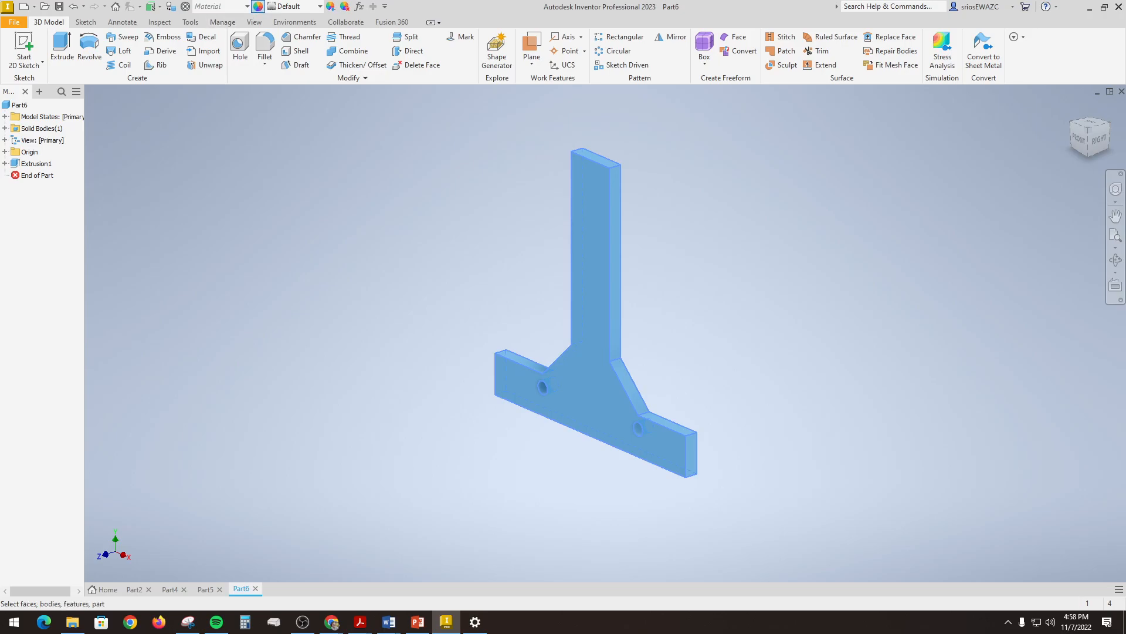
left_click(331, 6)
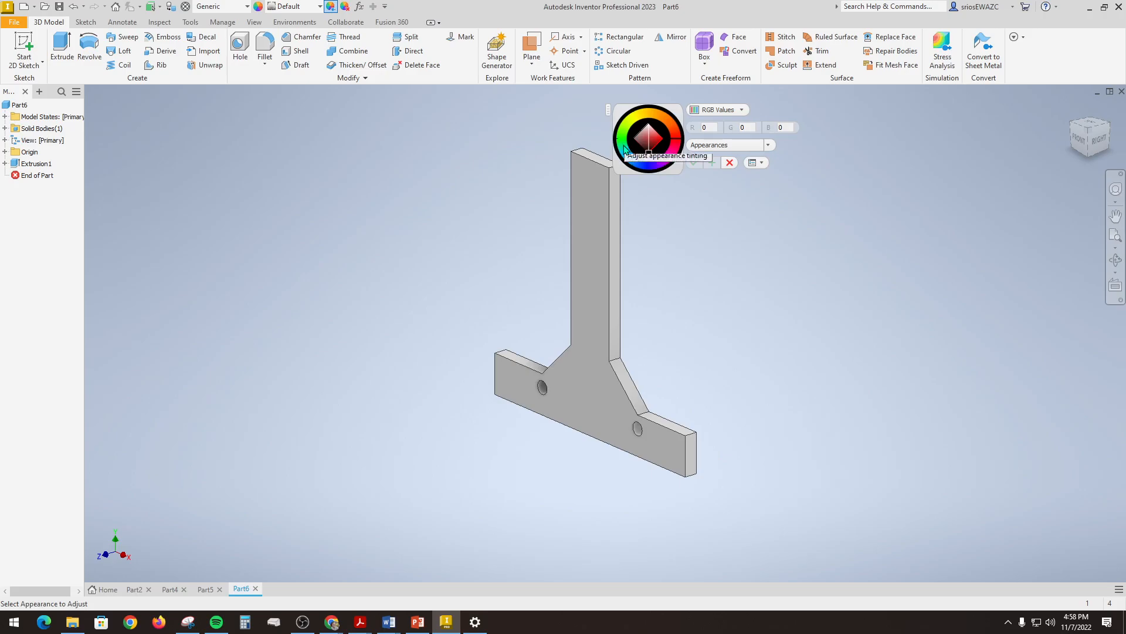
left_click(625, 145)
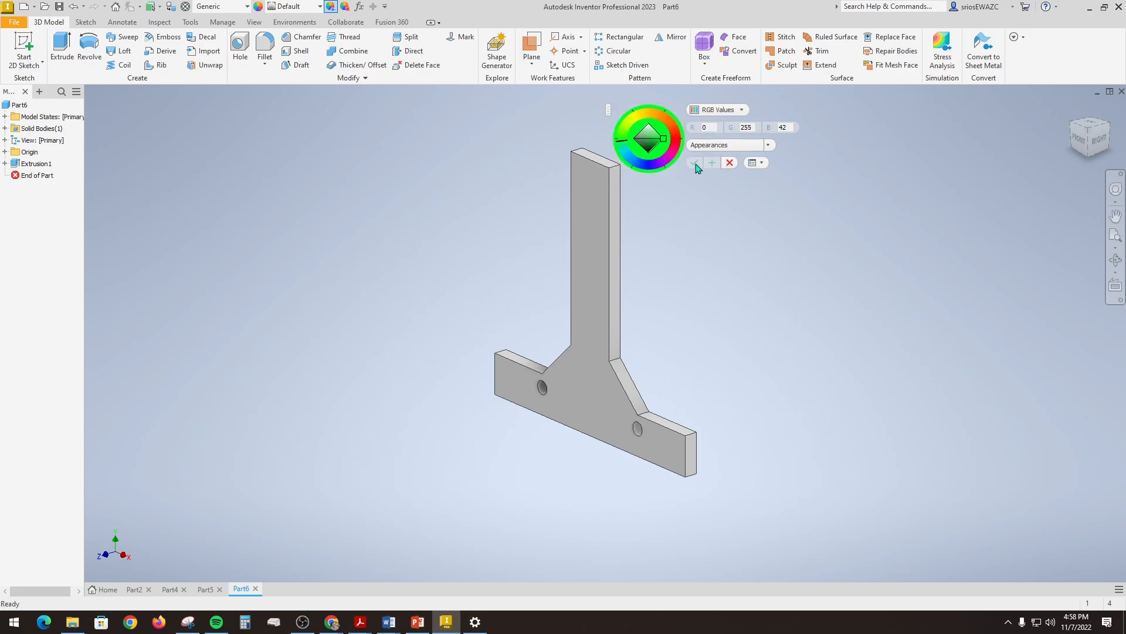
left_click(729, 162)
Step: Adjust the whole part's appearance to turquoise green with RGB 0, 255, 191, and show it in the front view
left_click_drag(448, 119, 758, 517)
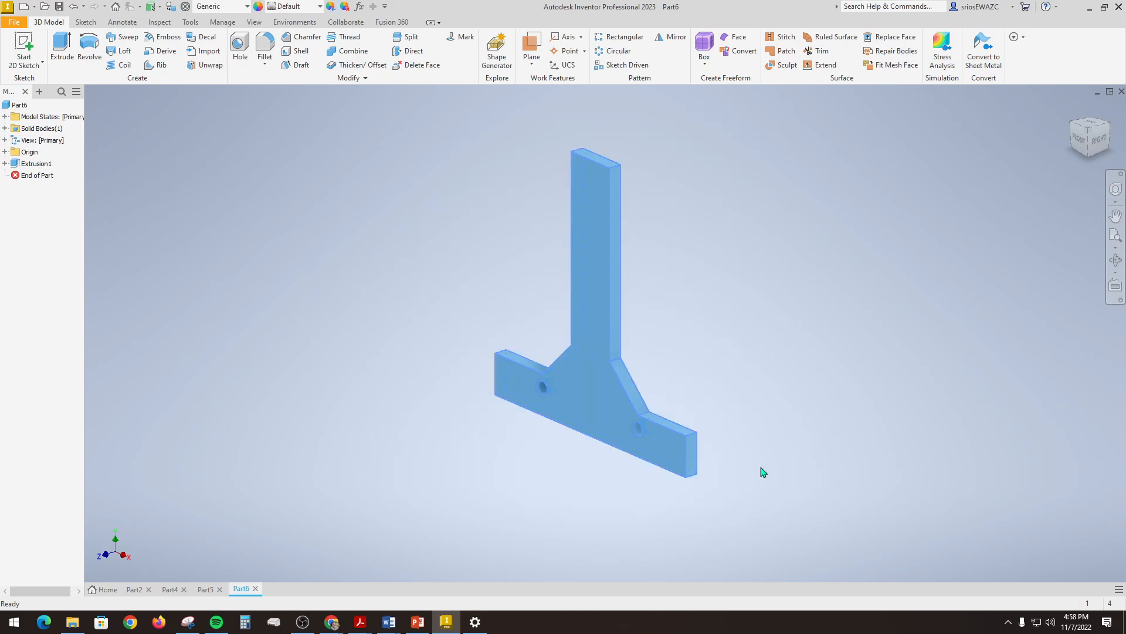
left_click(332, 8)
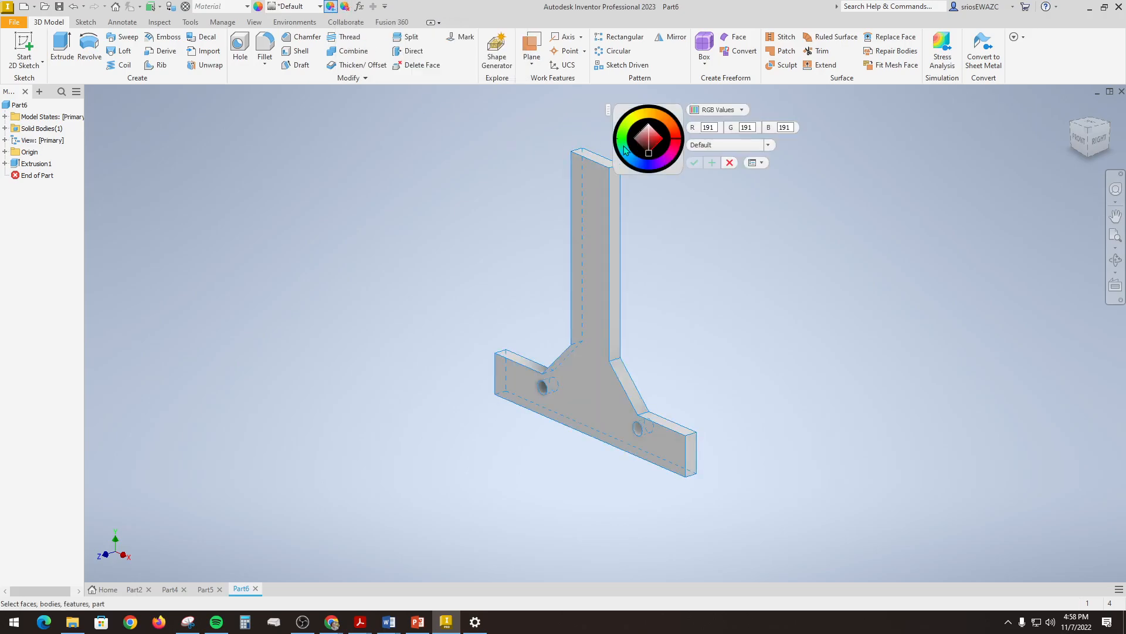
left_click(626, 146)
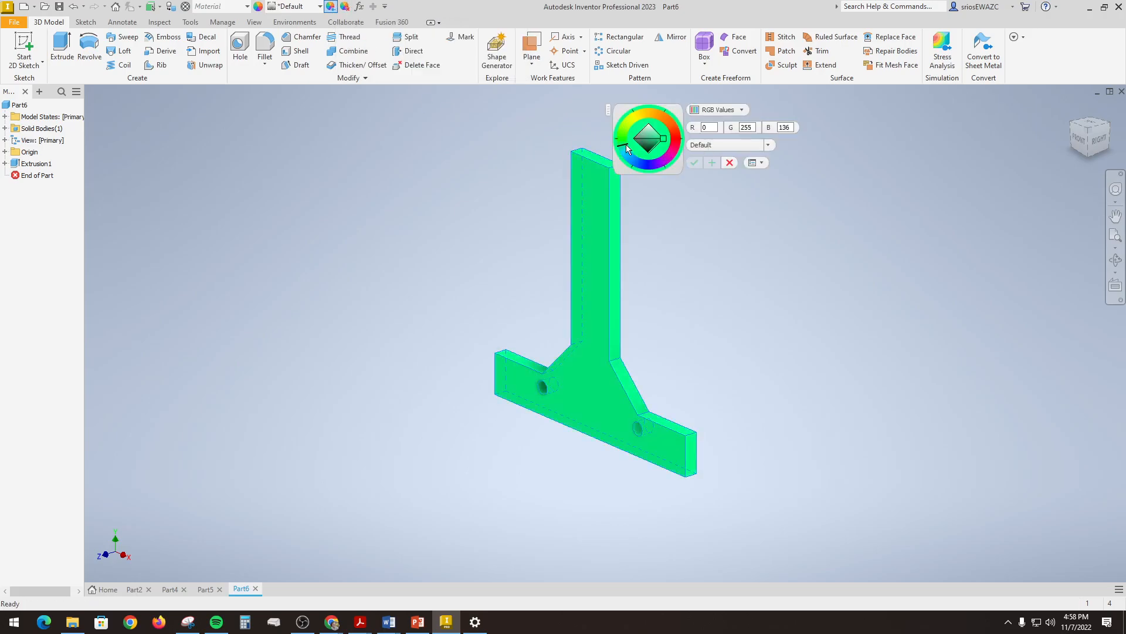
left_click(625, 158)
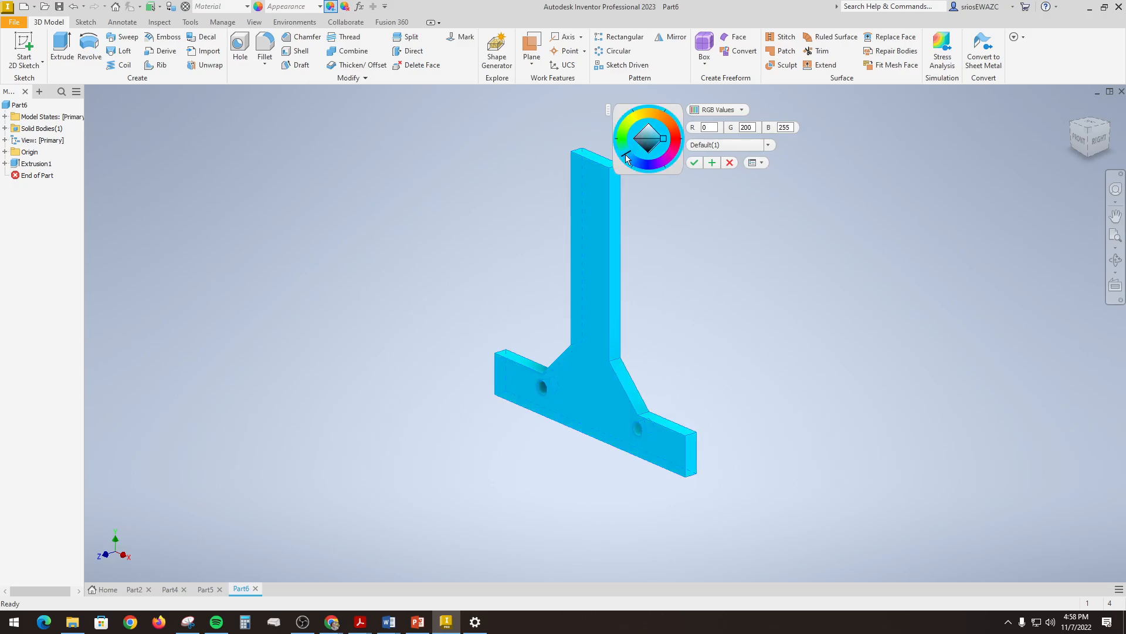
left_click(623, 148)
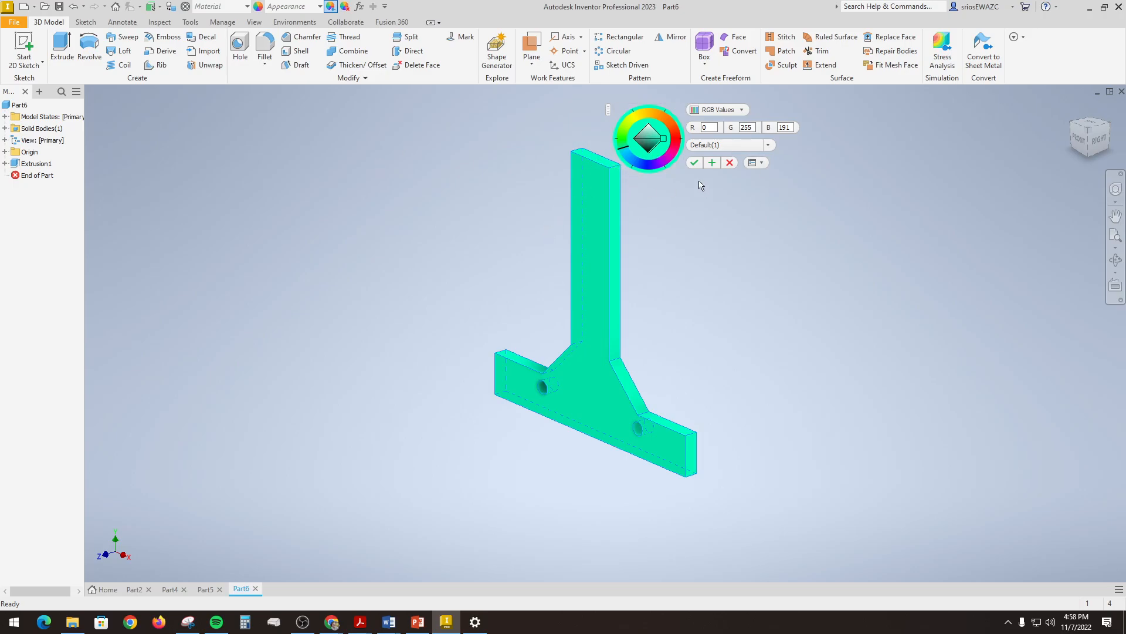
left_click(694, 162)
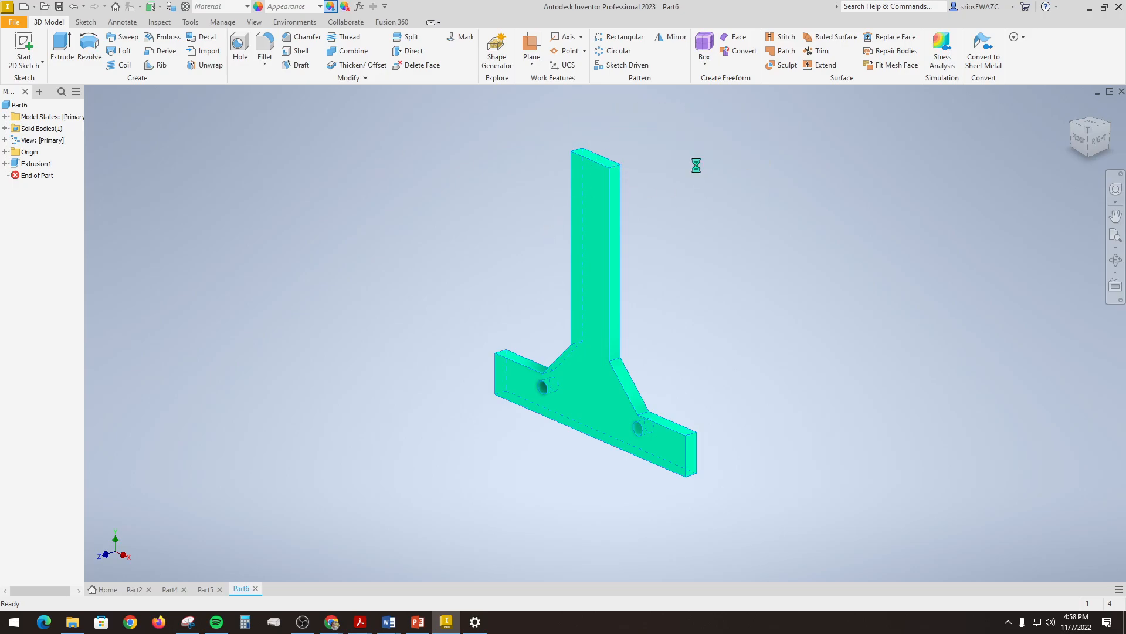
left_click(1078, 138)
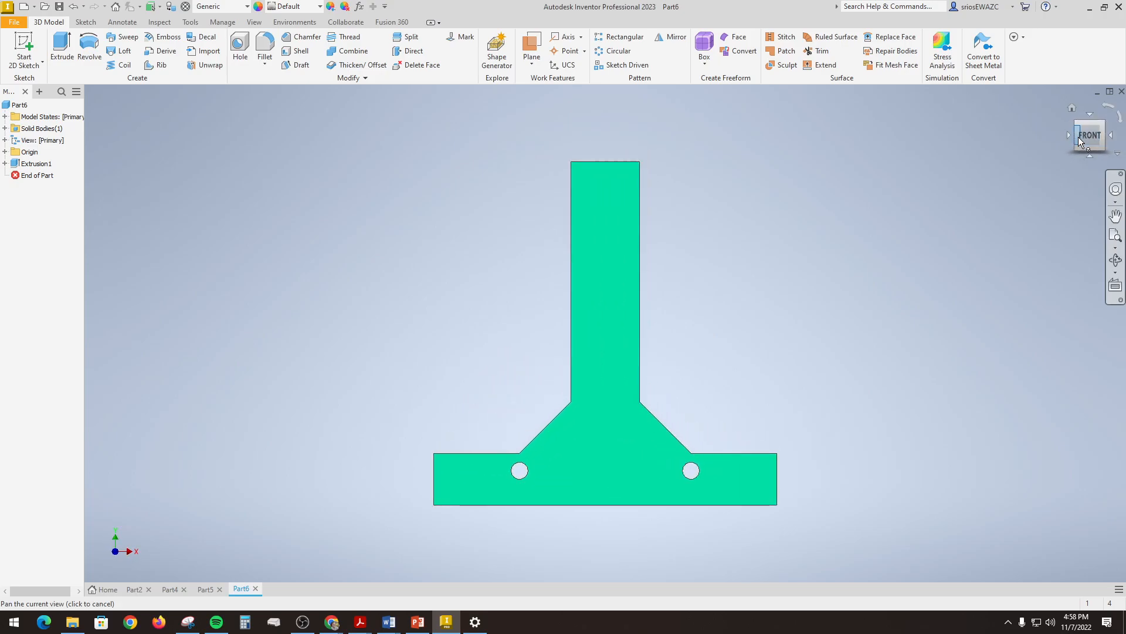